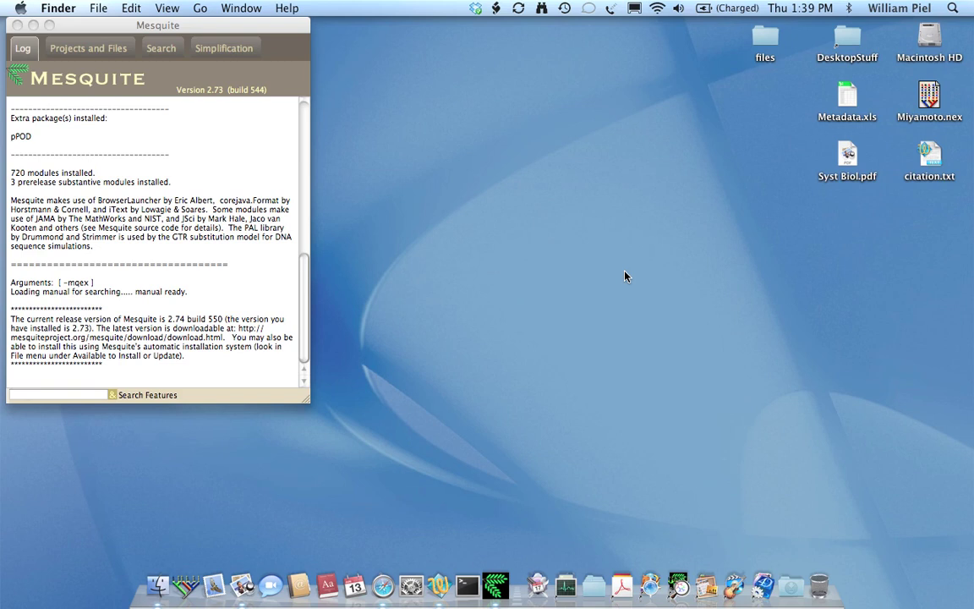
# Step: Open Syst Biol.pdf in Preview and show page 1 with the c-Myc article's title and authors
pyautogui.doubleClick(847, 155)
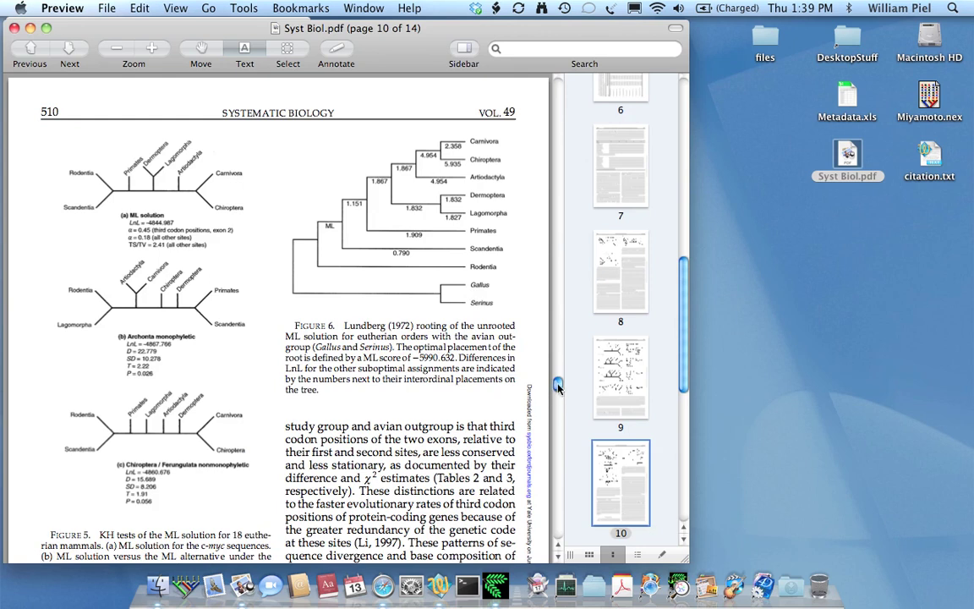
pyautogui.scroll(5, 502, 353)
pyautogui.press('Home')
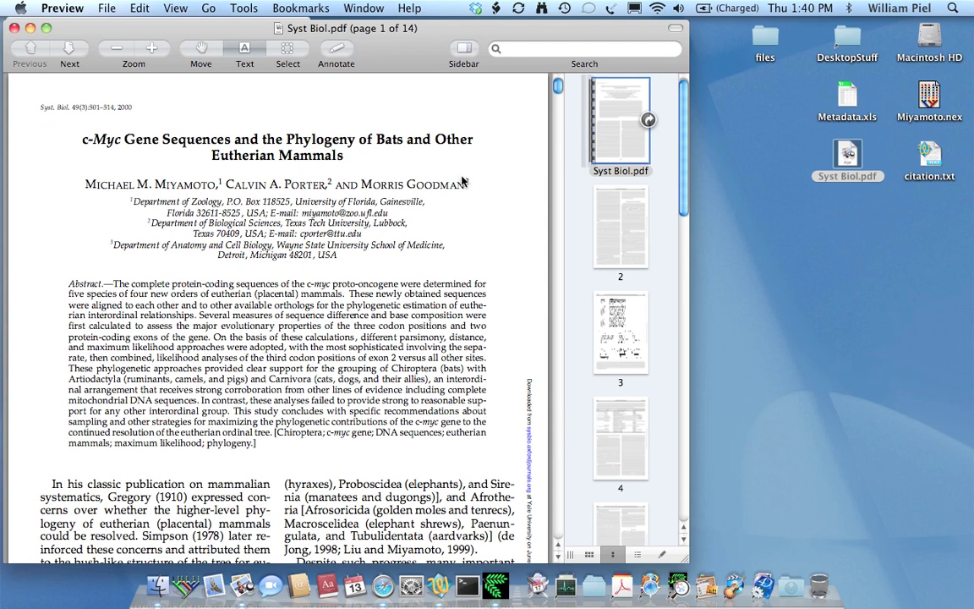
# Step: Open Miyamoto.nex in Mesquite by dropping it onto the dock icon
pyautogui.click(789, 187)
pyautogui.click(927, 100)
pyautogui.moveTo(926, 99); pyautogui.dragTo(496, 590)
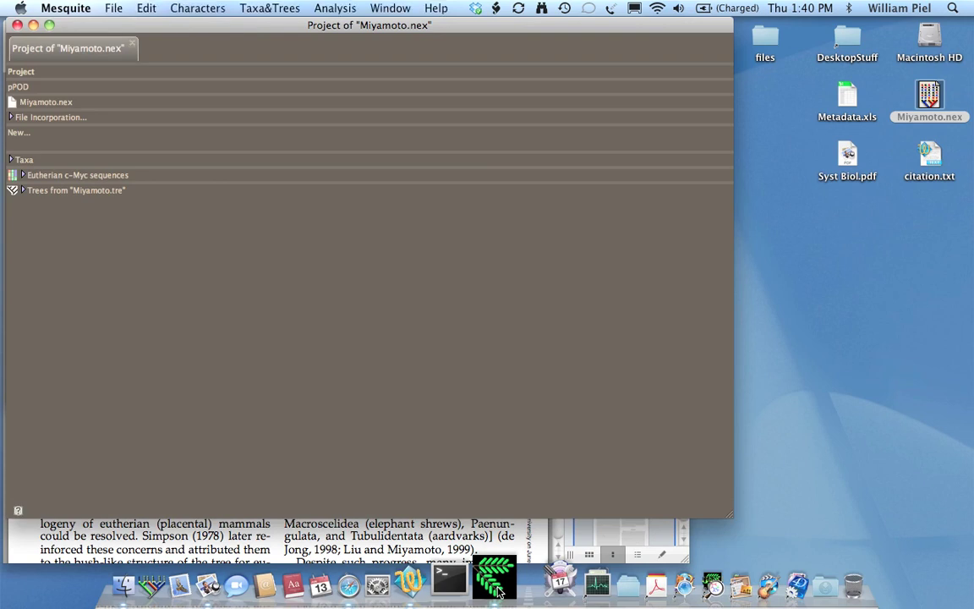
# Step: Expand the summaries of the tree block, the 1389-character c-Myc matrix and the 20 taxa
pyautogui.click(23, 191)
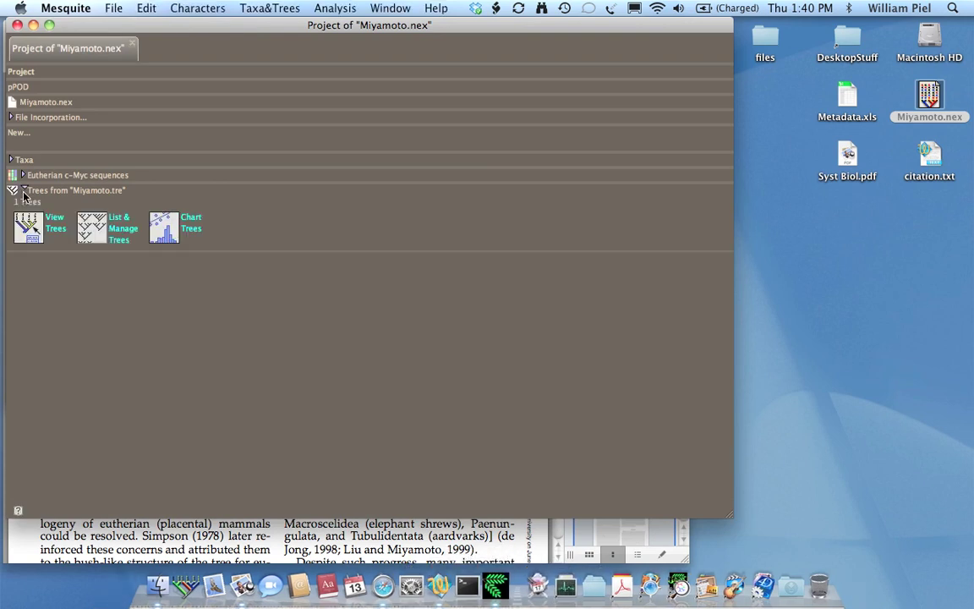
pyautogui.click(22, 175)
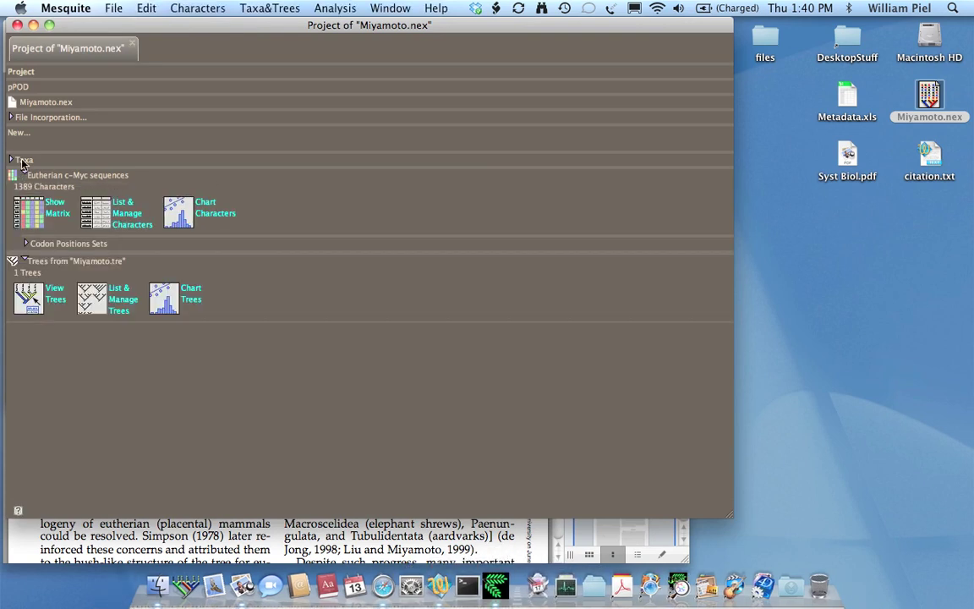
pyautogui.click(24, 159)
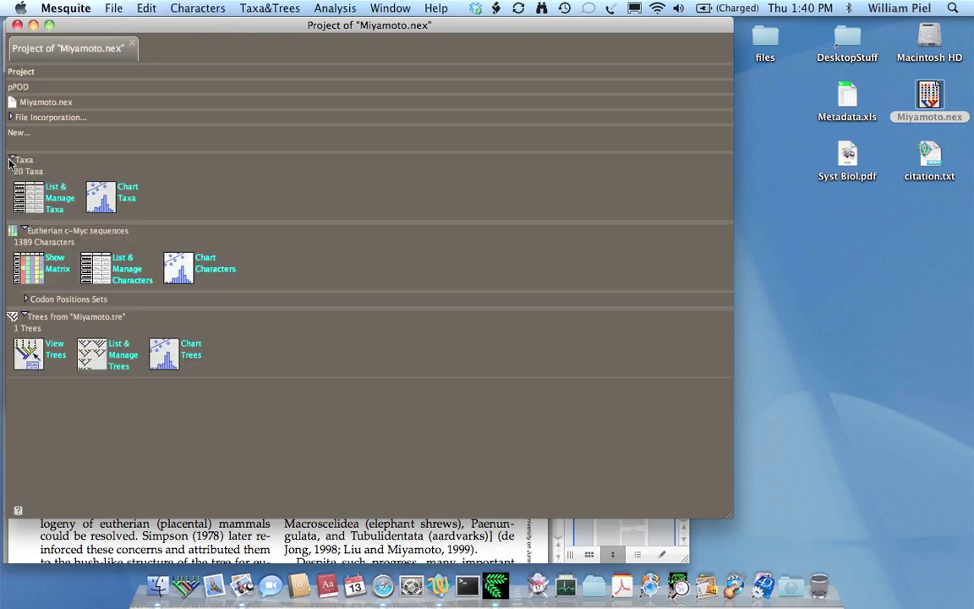
# Step: Rename the tree block 'Trees from Miyamoto.tre' to 'c-Myc ML analysis'
pyautogui.rightClick(54, 321)
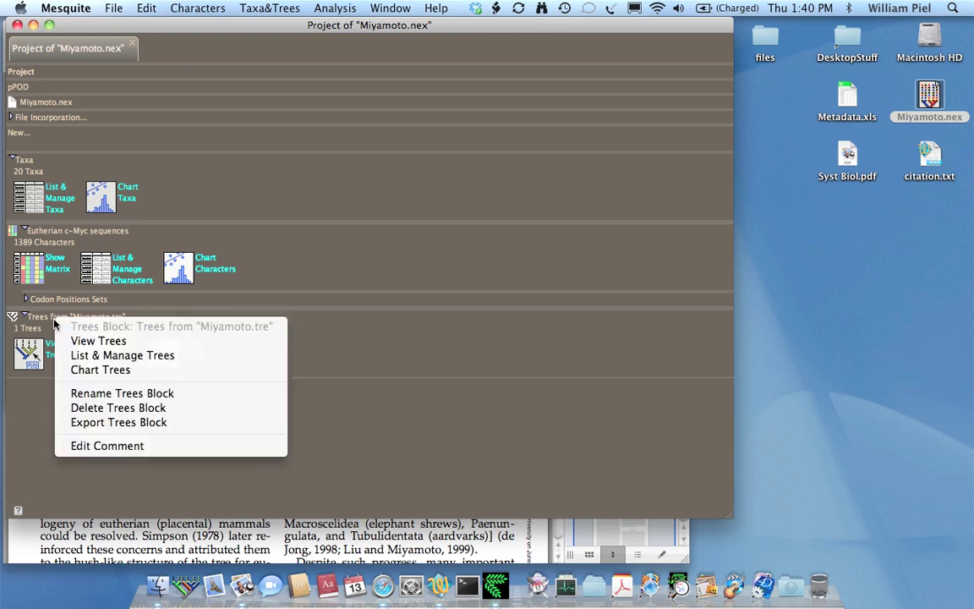
pyautogui.click(83, 394)
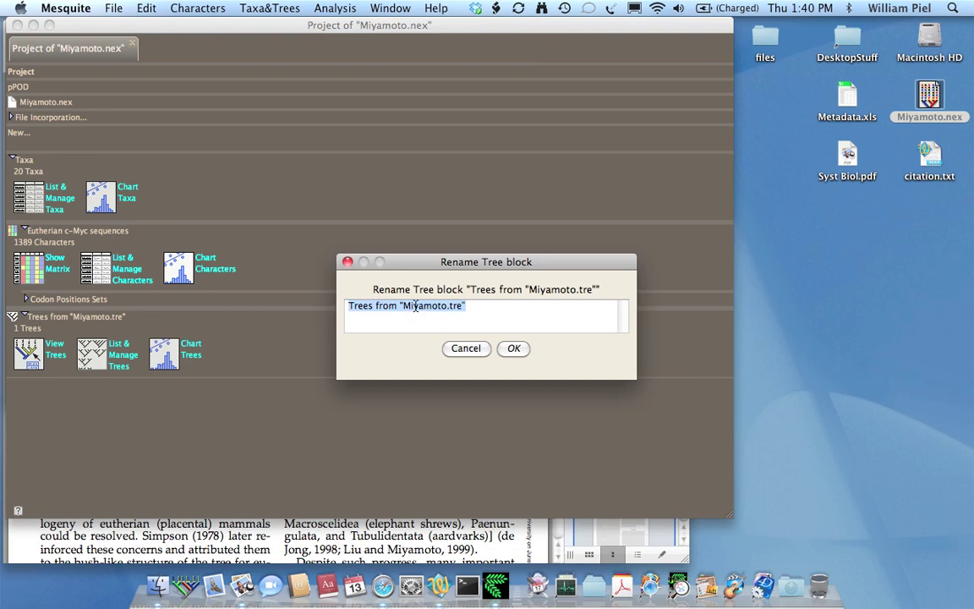
pyautogui.moveTo(402, 305); pyautogui.dragTo(375, 289)
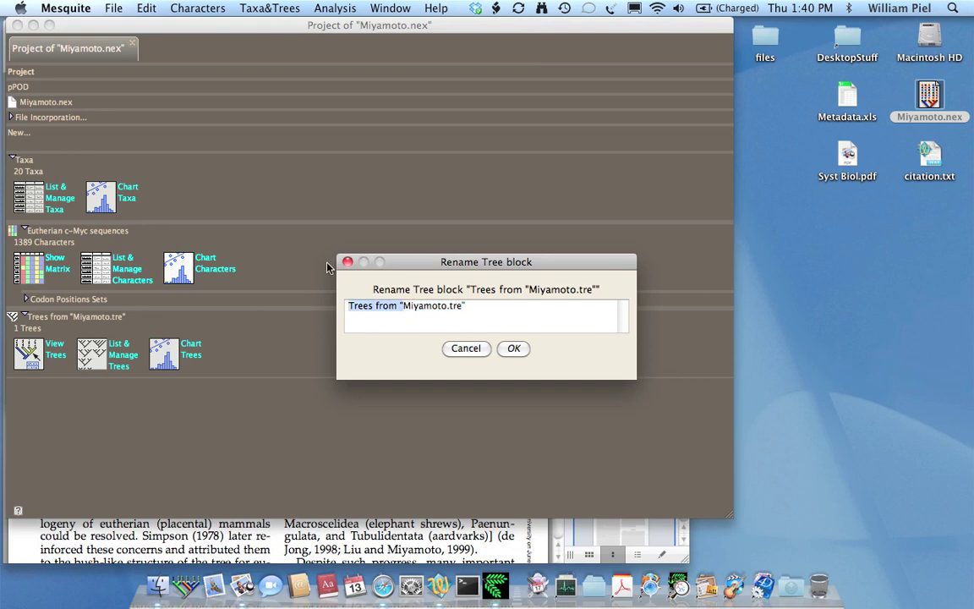
pyautogui.press('BackSpace')
pyautogui.write('c-M')
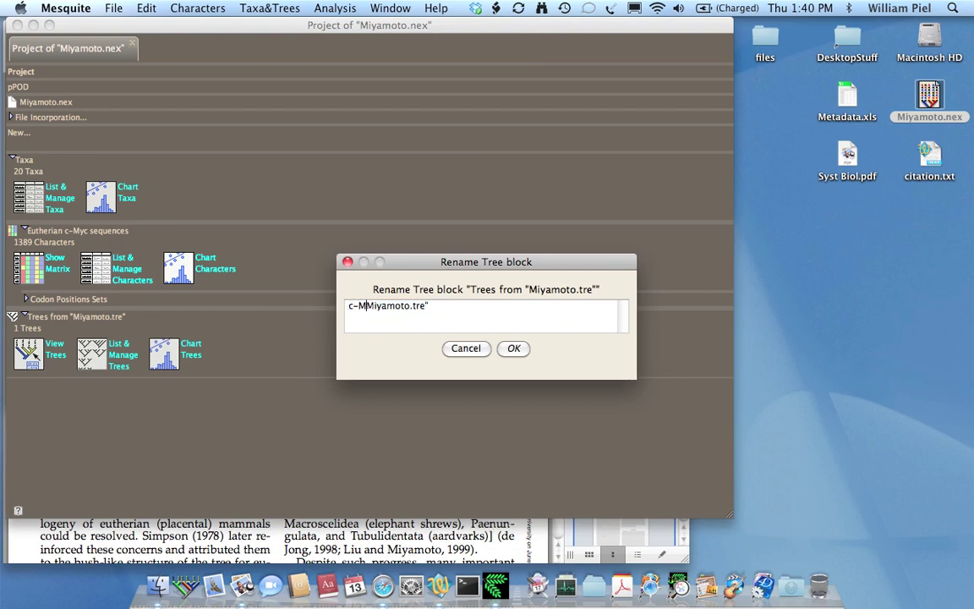
pyautogui.write('yc ML ')
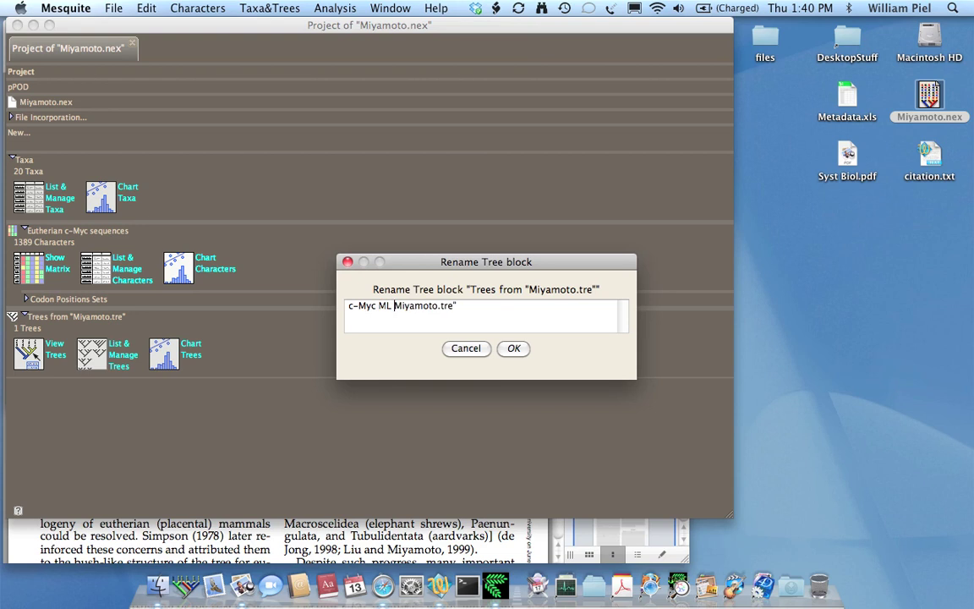
pyautogui.write('analysis')
pyautogui.hotkey('shift', 'Right')
pyautogui.hotkey('shift', 'Right')
pyautogui.hotkey('shift', 'Right')
pyautogui.hotkey('shift', 'Right')
pyautogui.hotkey('shift', 'Right')
pyautogui.hotkey('shift', 'Right')
pyautogui.hotkey('shift', 'Right')
pyautogui.hotkey('shift', 'Right')
pyautogui.hotkey('shift', 'Right')
pyautogui.hotkey('shift', 'Right')
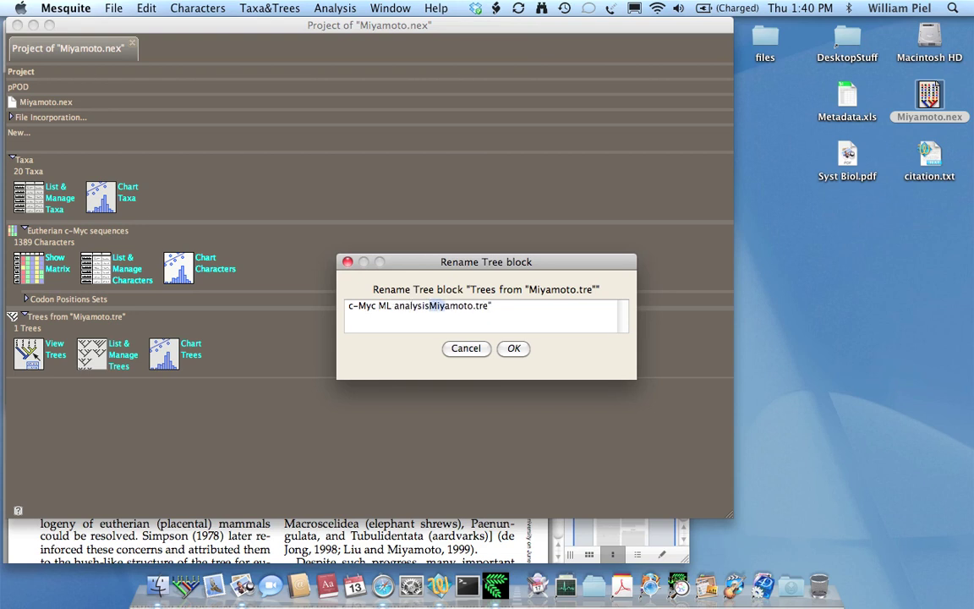
pyautogui.hotkey('shift', 'Right')
pyautogui.hotkey('shift', 'Right')
pyautogui.hotkey('shift', 'Right')
pyautogui.press('BackSpace')
pyautogui.click(514, 348)
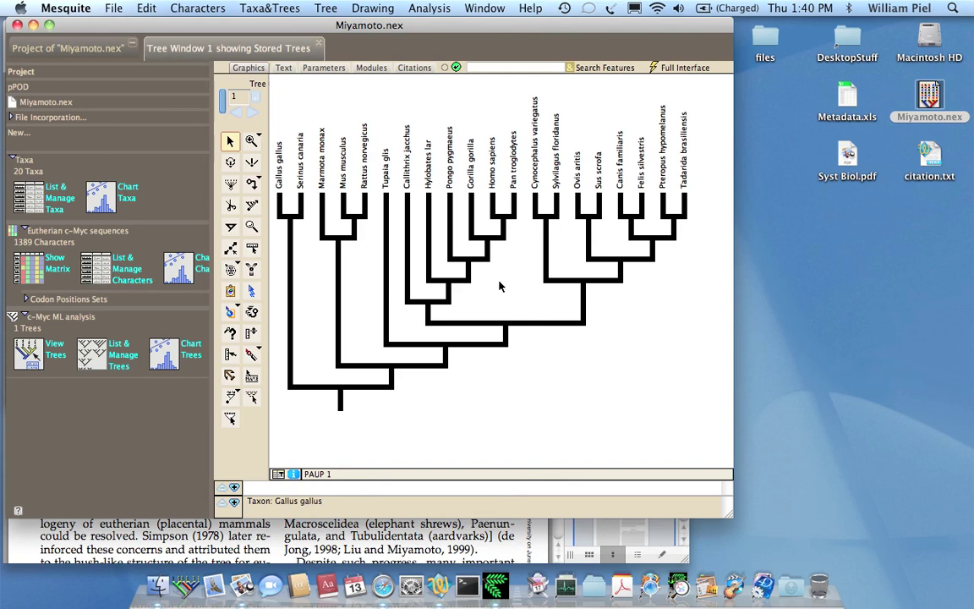
pyautogui.click(362, 9)
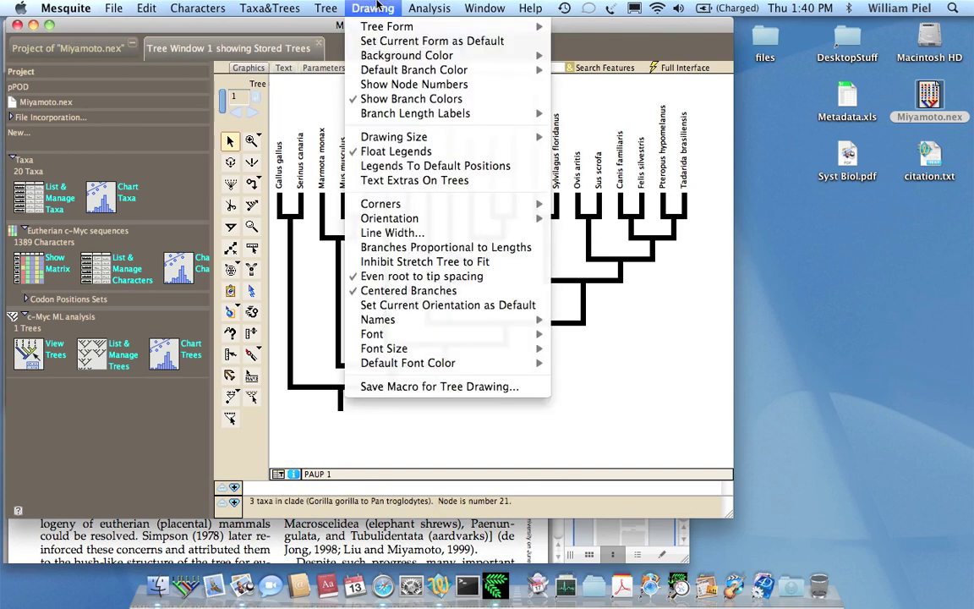
pyautogui.click(372, 250)
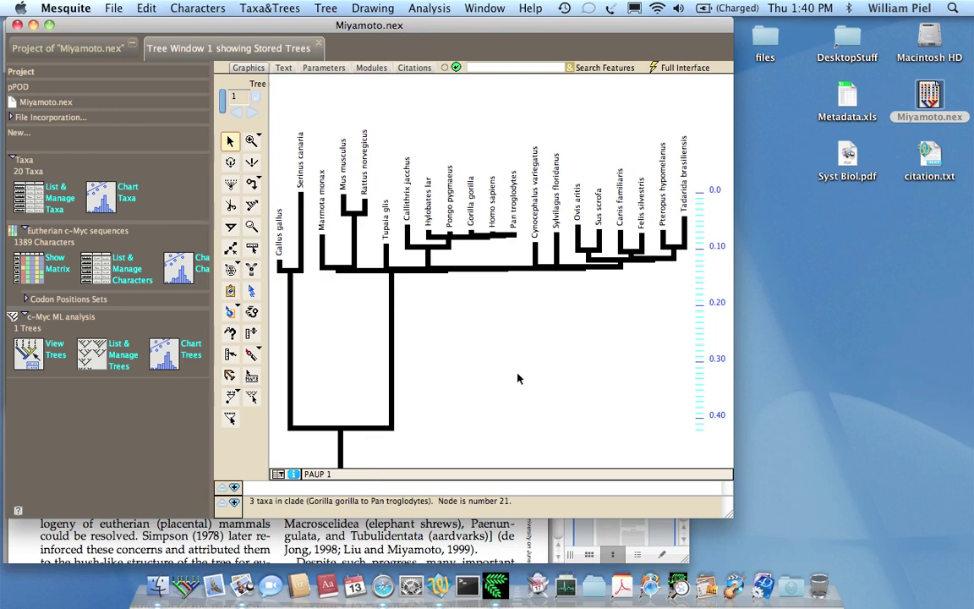
pyautogui.click(317, 43)
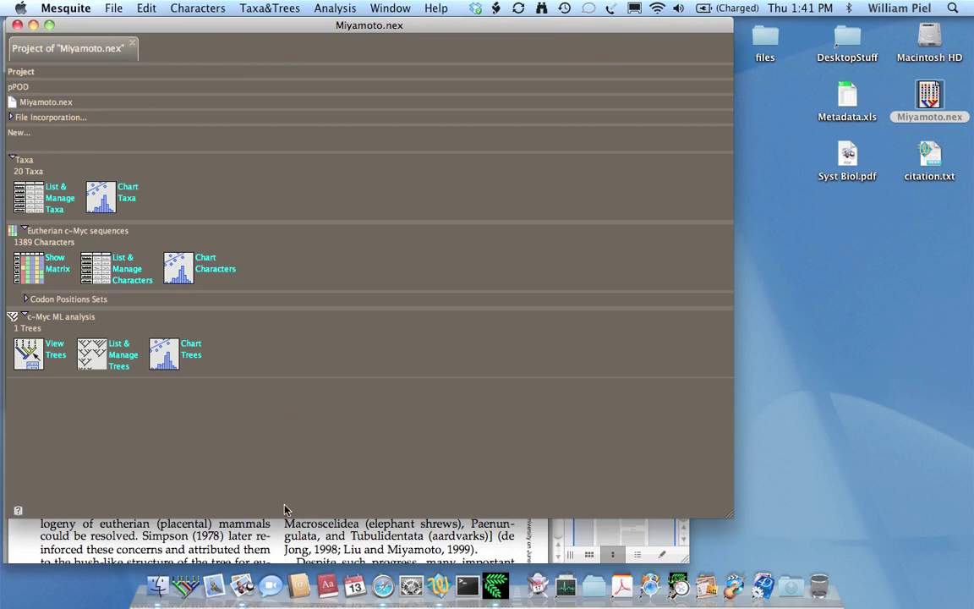
# Step: Log in to TreeBASE's Submit area with the account username and password
pyautogui.click(382, 589)
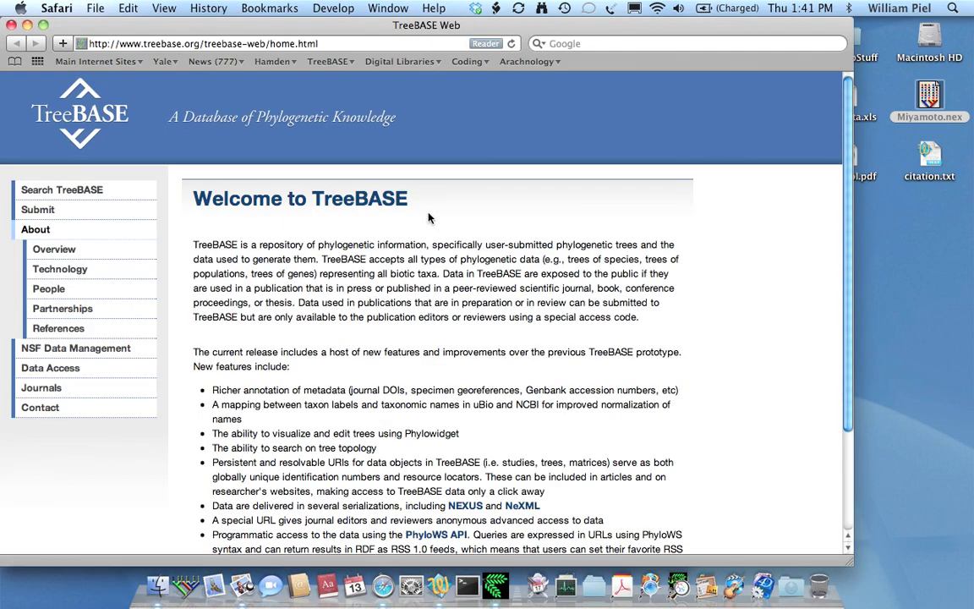
pyautogui.click(38, 210)
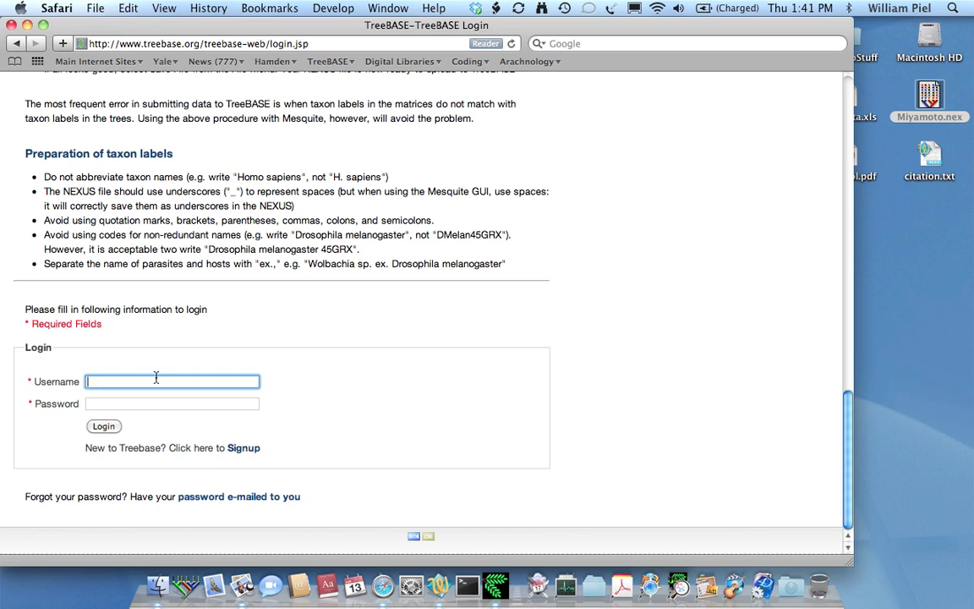
pyautogui.write('pieluser')
pyautogui.click(122, 405)
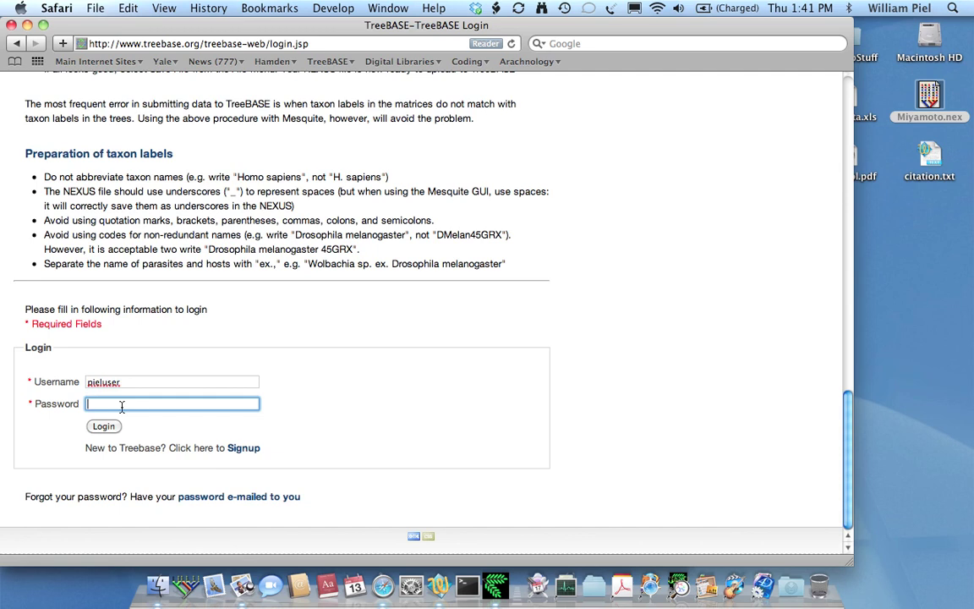
pyautogui.write('********')
pyautogui.click(102, 426)
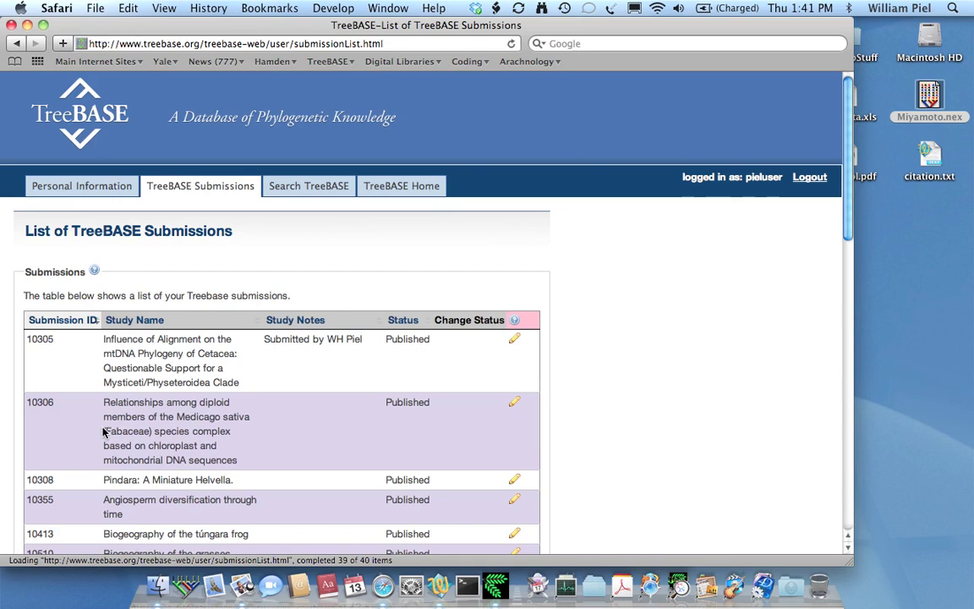
# Step: Scroll through the list of existing TreeBASE submissions, all marked Published
pyautogui.scroll(-3, 591, 270)
pyautogui.scroll(-10, 593, 269)
pyautogui.scroll(10, 592, 269)
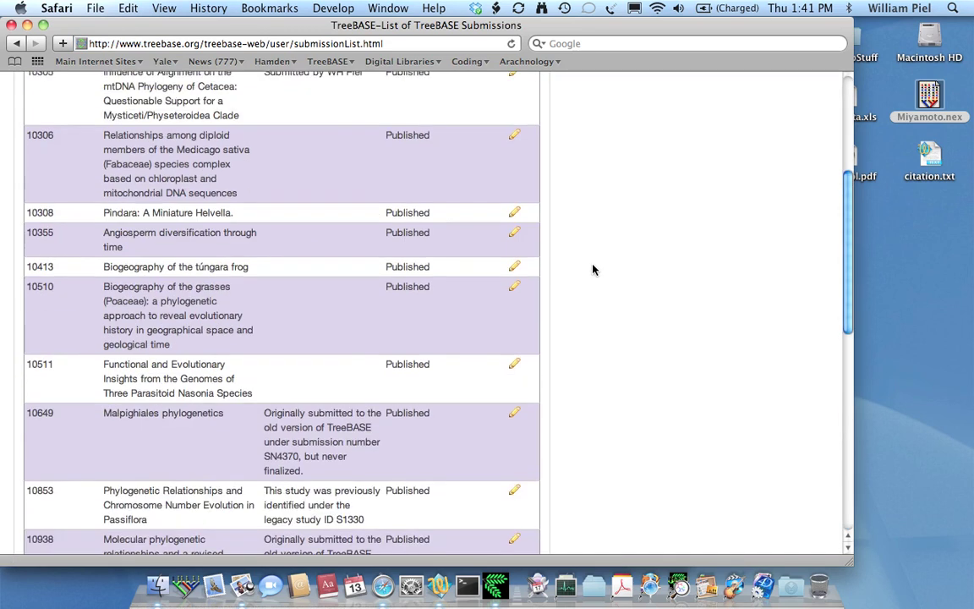
pyautogui.scroll(5, 592, 270)
pyautogui.scroll(-4, 592, 270)
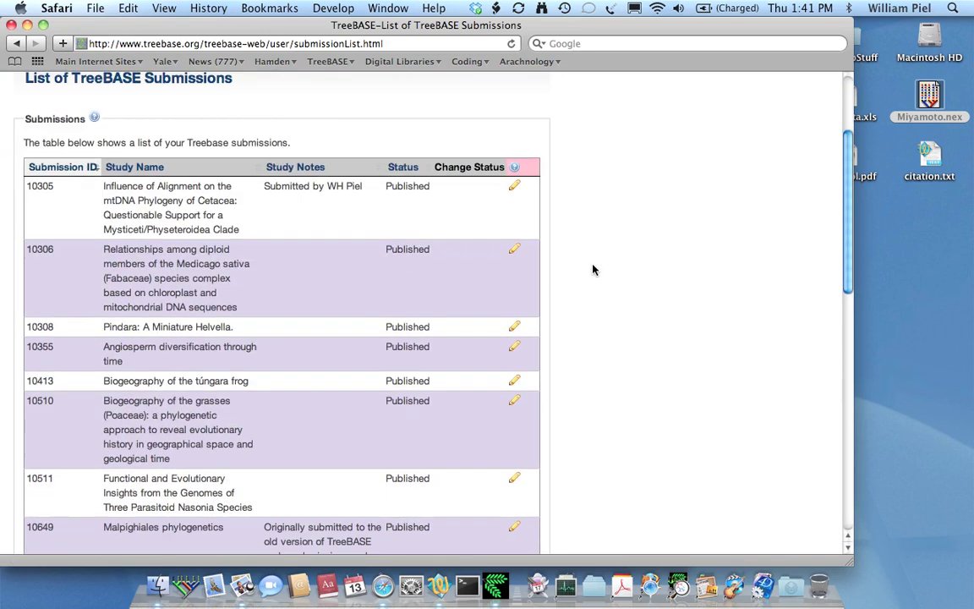
pyautogui.scroll(-1, 592, 269)
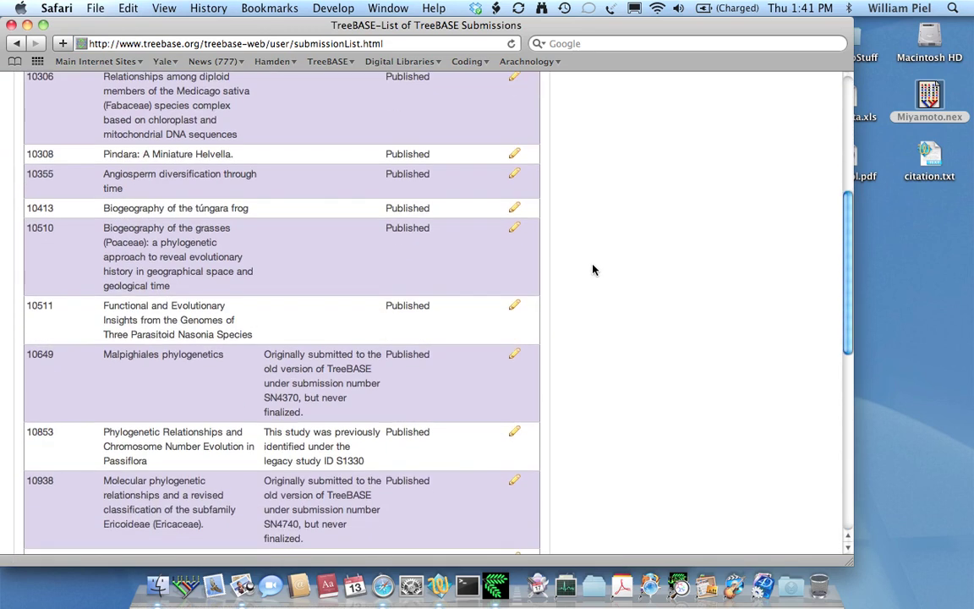
pyautogui.scroll(-3, 592, 269)
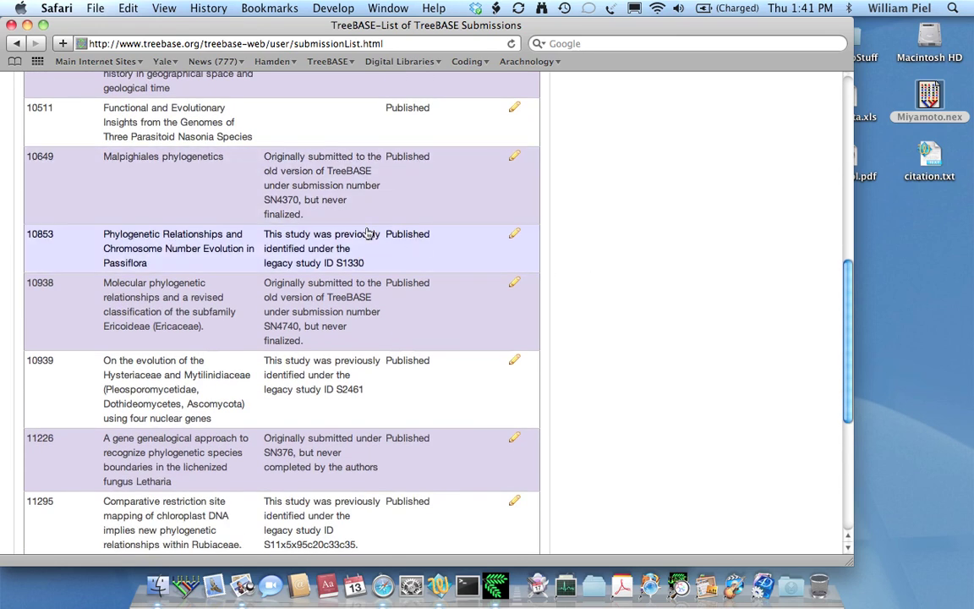
pyautogui.scroll(-4, 628, 267)
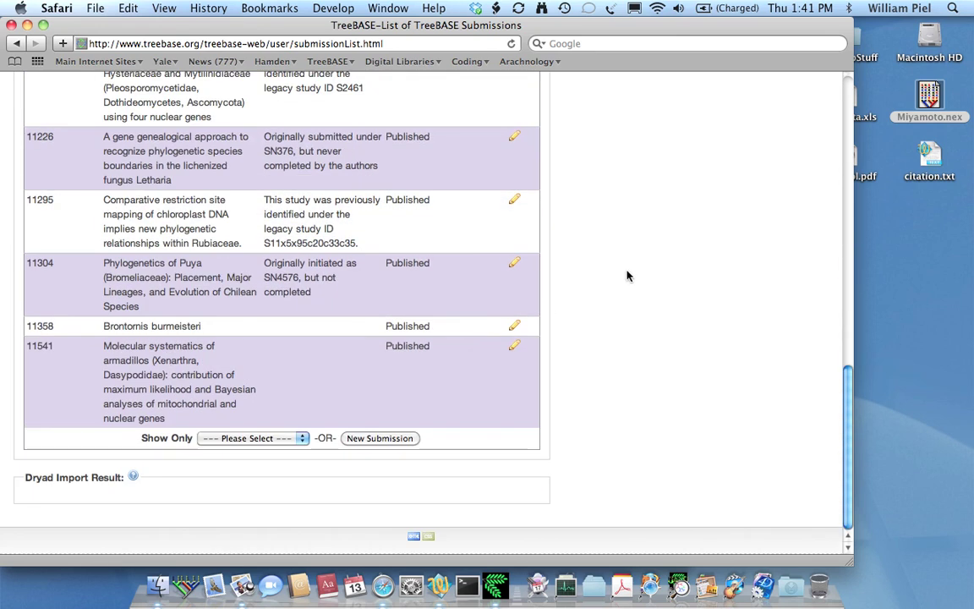
# Step: Start a new TreeBASE submission and bring up the Create New Submission form
pyautogui.click(380, 439)
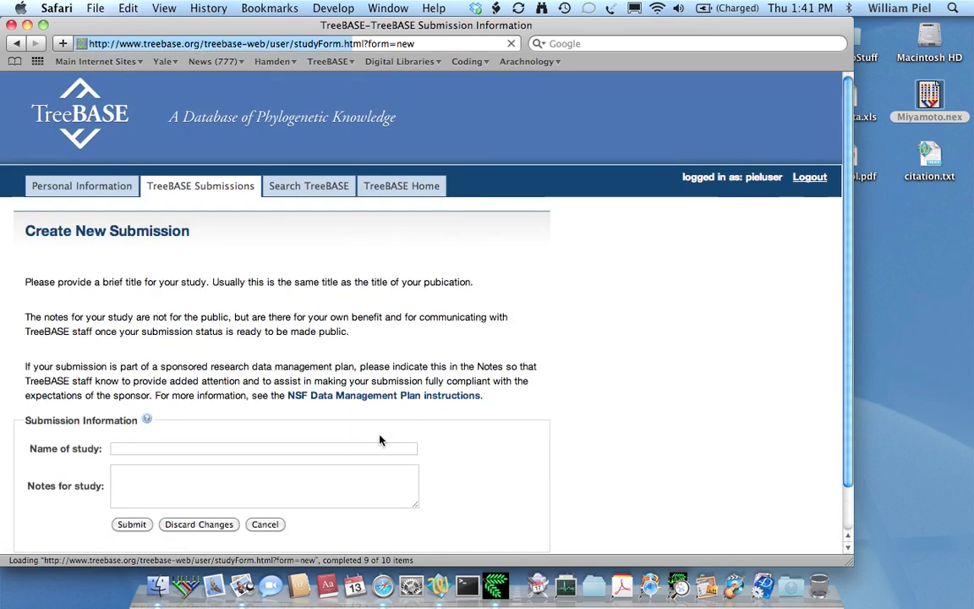
pyautogui.scroll(-1, 568, 404)
pyautogui.scroll(-1, 568, 404)
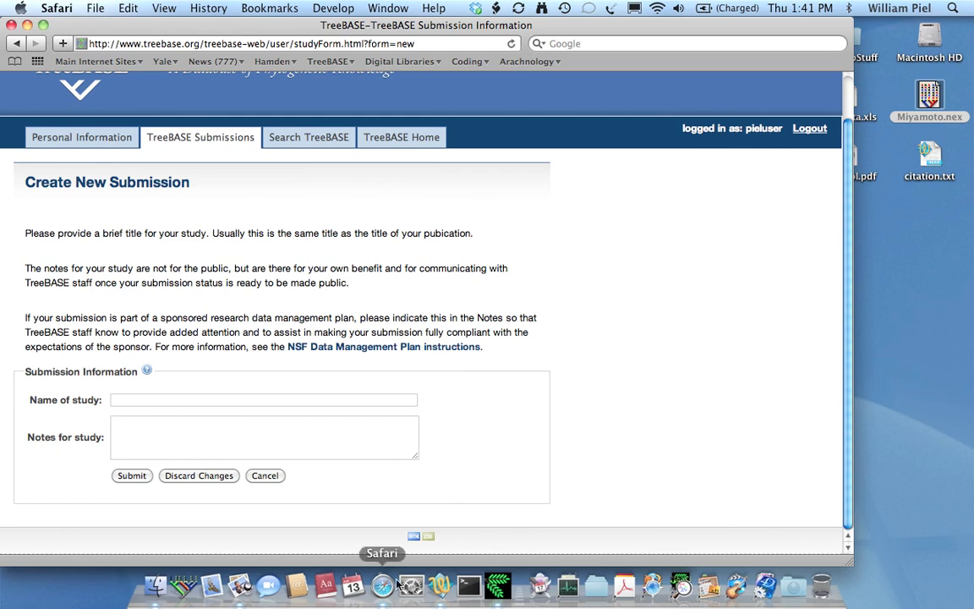
# Step: Copy the paper's title from the PDF into the Name of study field
pyautogui.click(250, 580)
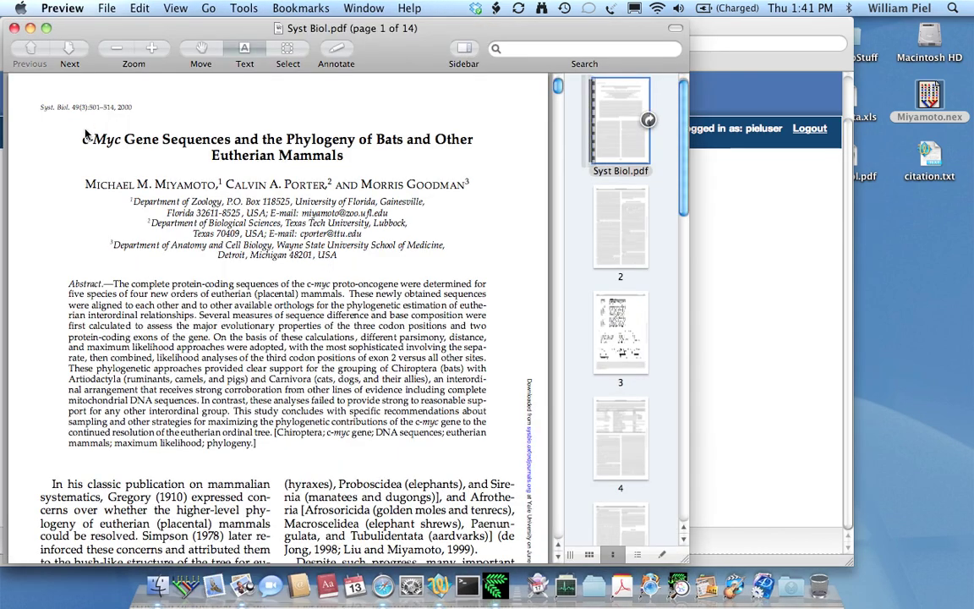
pyautogui.moveTo(78, 139); pyautogui.dragTo(343, 159)
pyautogui.press('super+c')
pyautogui.click(728, 215)
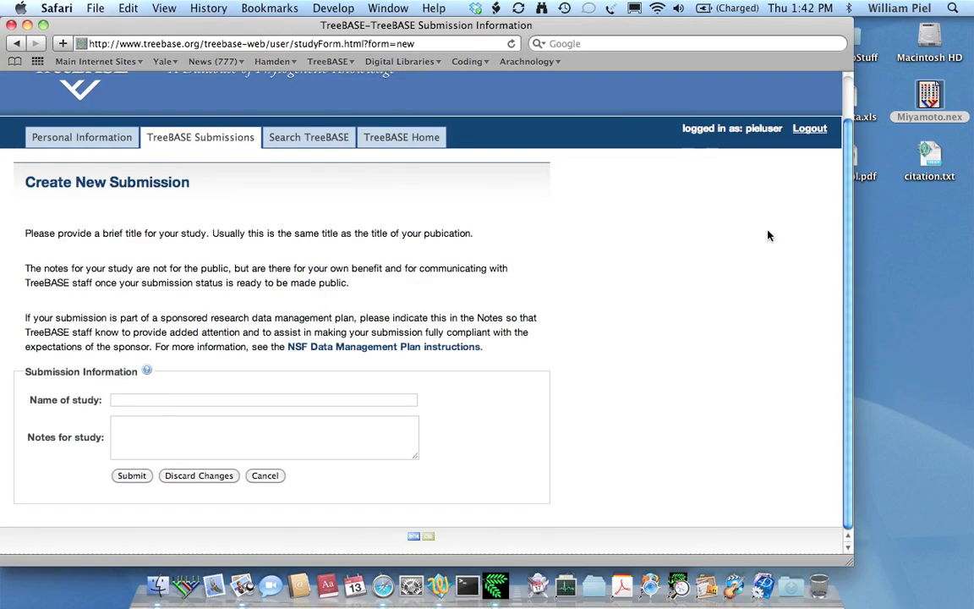
pyautogui.click(170, 403)
pyautogui.press('super+v')
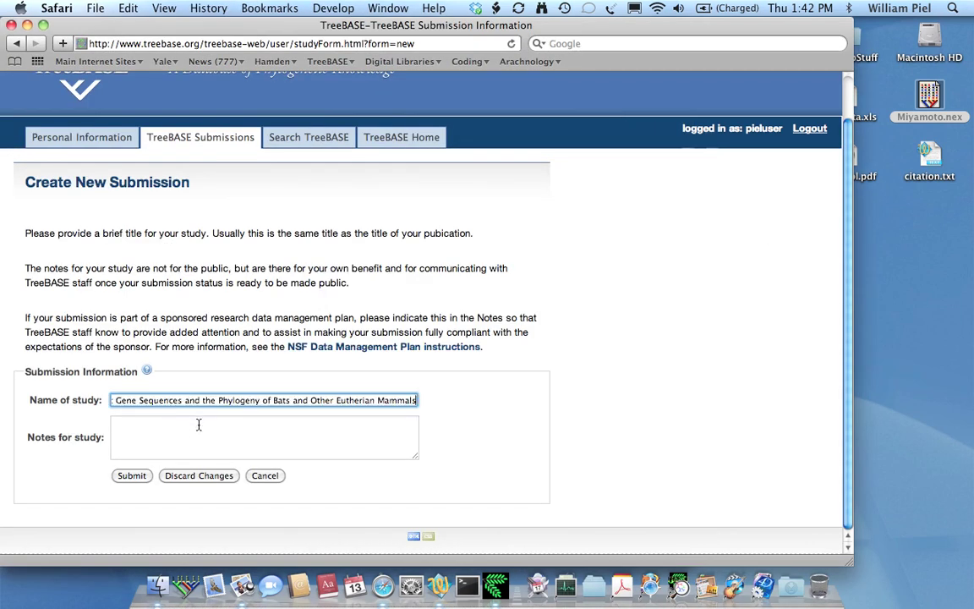
pyautogui.click(195, 432)
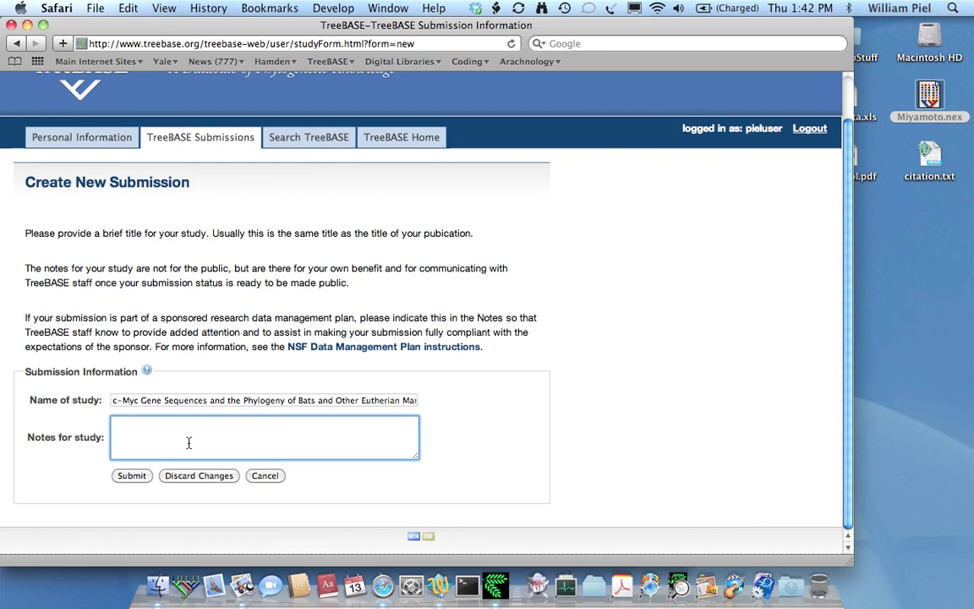
# Step: Draft a study note, clear it so Notes stays blank, and submit the new study
pyautogui.write('This is largely complete')
pyautogui.press('BackSpace')
pyautogui.press('BackSpace')
pyautogui.press('BackSpace')
pyautogui.press('BackSpace')
pyautogui.press('BackSpace')
pyautogui.press('BackSpace')
pyautogui.press('BackSpace')
pyautogui.press('BackSpace')
pyautogui.press('BackSpace')
pyautogui.press('BackSpace')
pyautogui.press('BackSpace')
pyautogui.press('BackSpace')
pyautogui.press('BackSpace')
pyautogui.press('BackSpace')
pyautogui.press('BackSpace')
pyautogui.press('BackSpace')
pyautogui.press('BackSpace')
pyautogui.press('BackSpace')
pyautogui.press('BackSpace')
pyautogui.press('BackSpace')
pyautogui.press('BackSpace')
pyautogui.press('BackSpace')
pyautogui.press('BackSpace')
pyautogui.press('BackSpace')
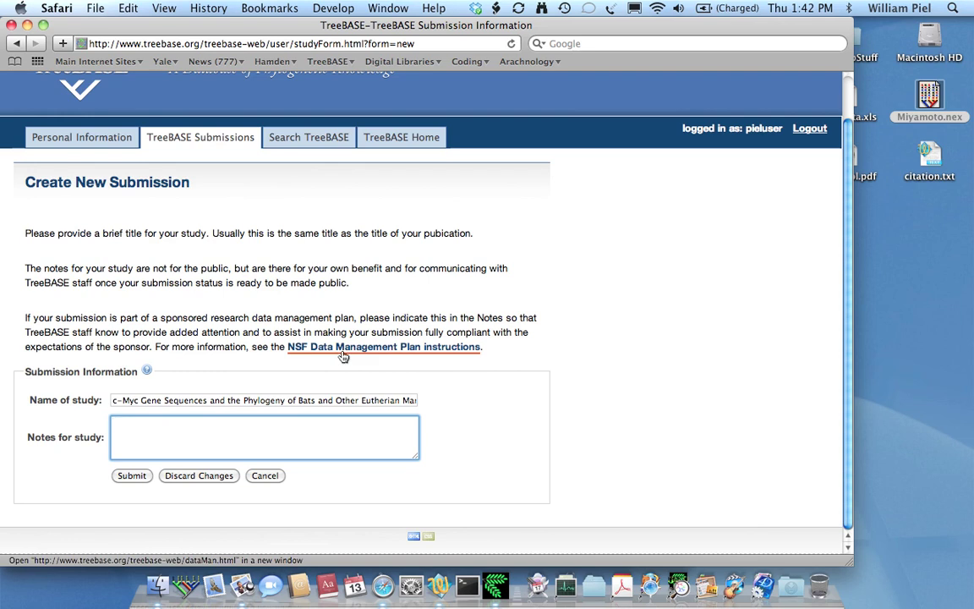
pyautogui.write('Please help s')
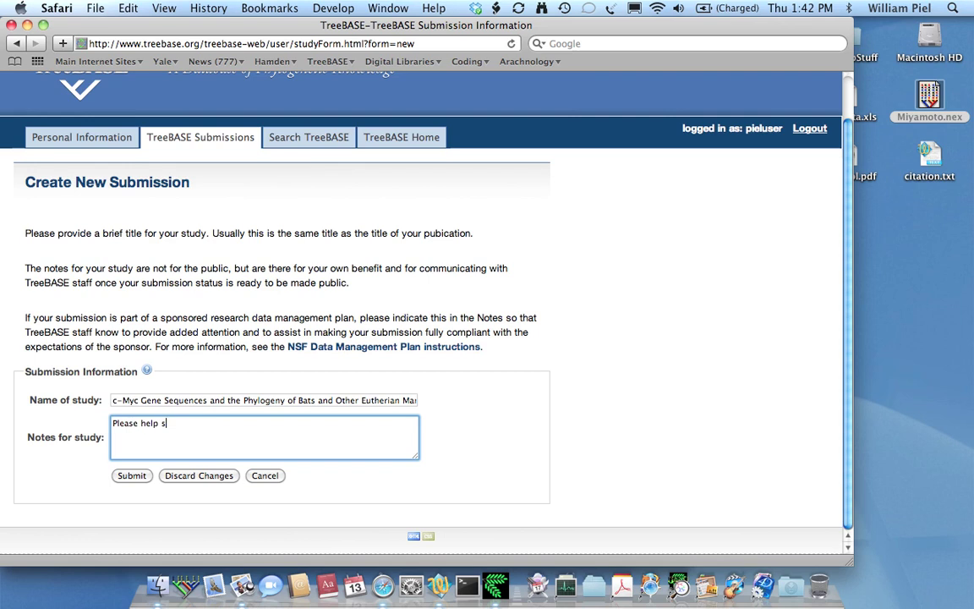
pyautogui.write('tay in compliance with the NSF')
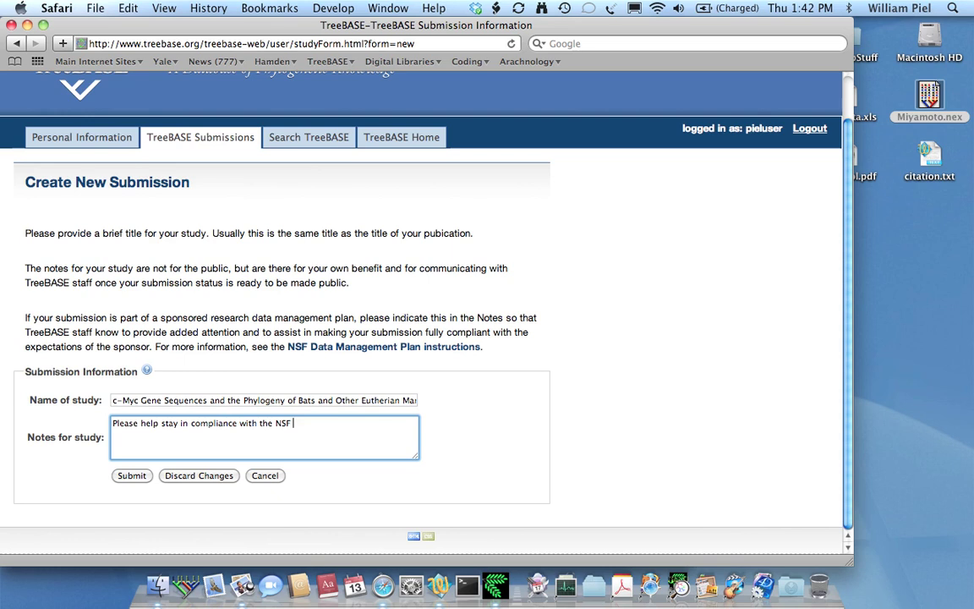
pyautogui.write(' Data Management requirements.')
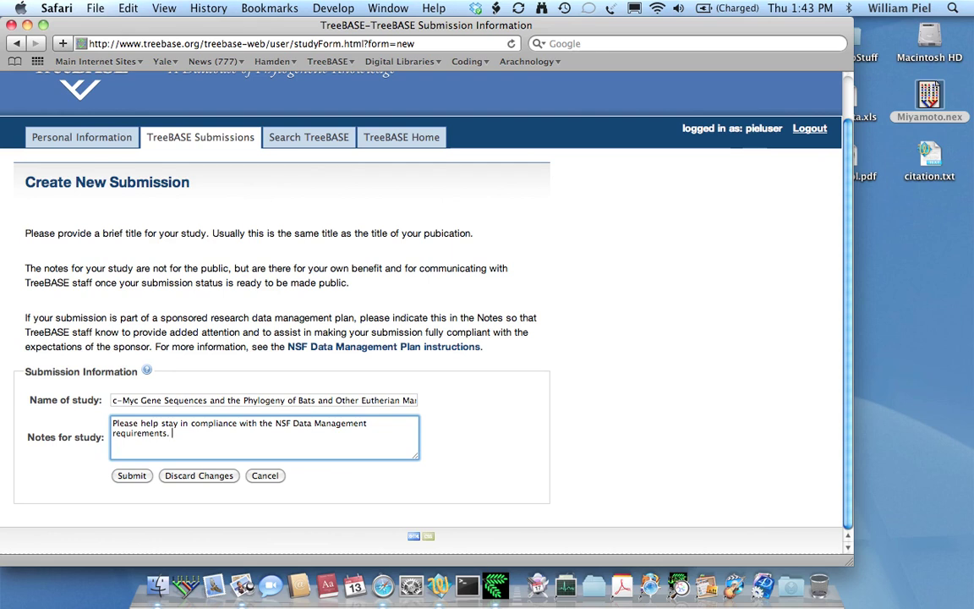
pyautogui.press('super+a')
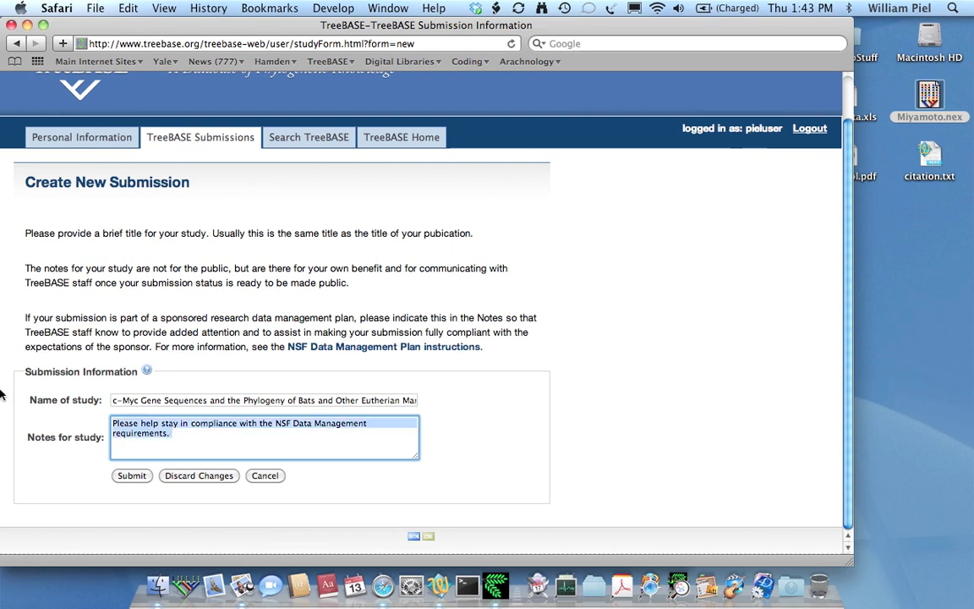
pyautogui.press('BackSpace')
pyautogui.click(123, 475)
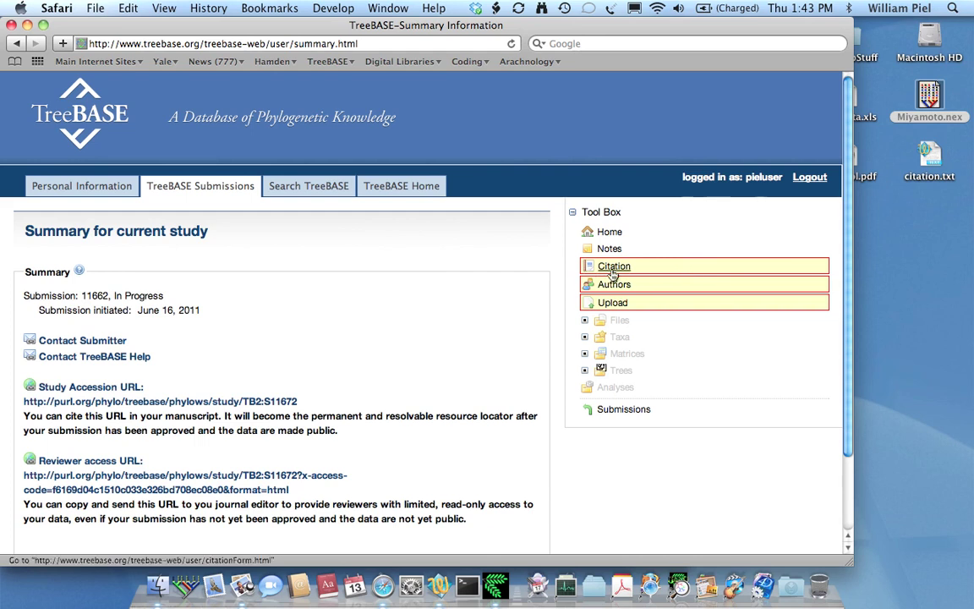
# Step: Check the Tool Box's Citation, Authors and Upload notes on the In Progress study's Summary page
pyautogui.moveTo(612, 273)
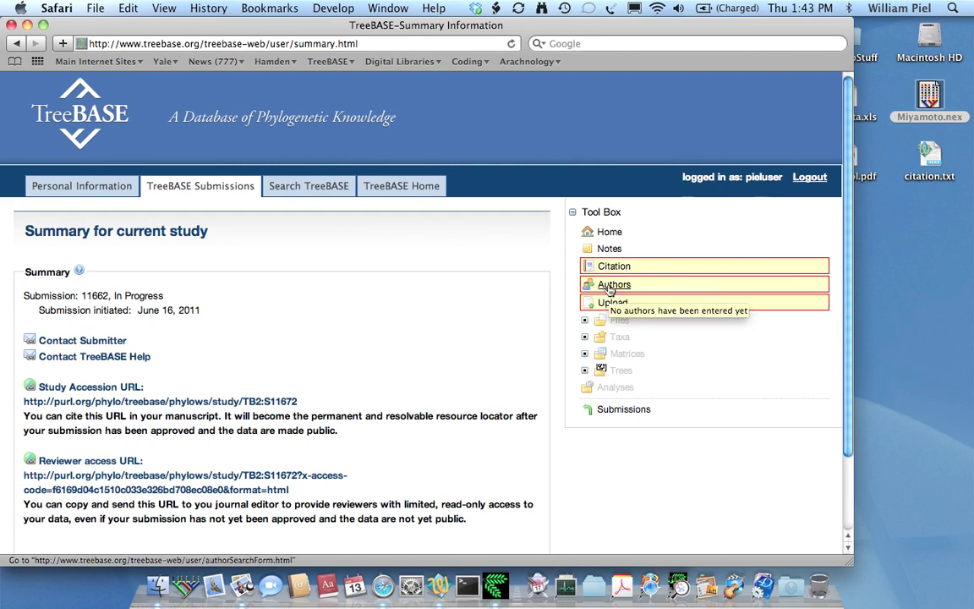
pyautogui.moveTo(608, 311)
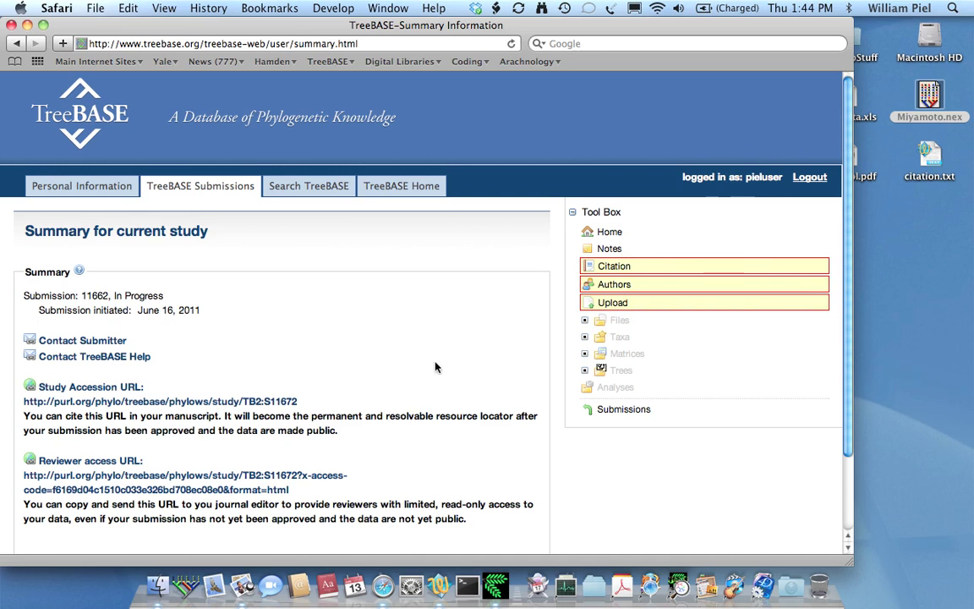
pyautogui.scroll(-3, 435, 366)
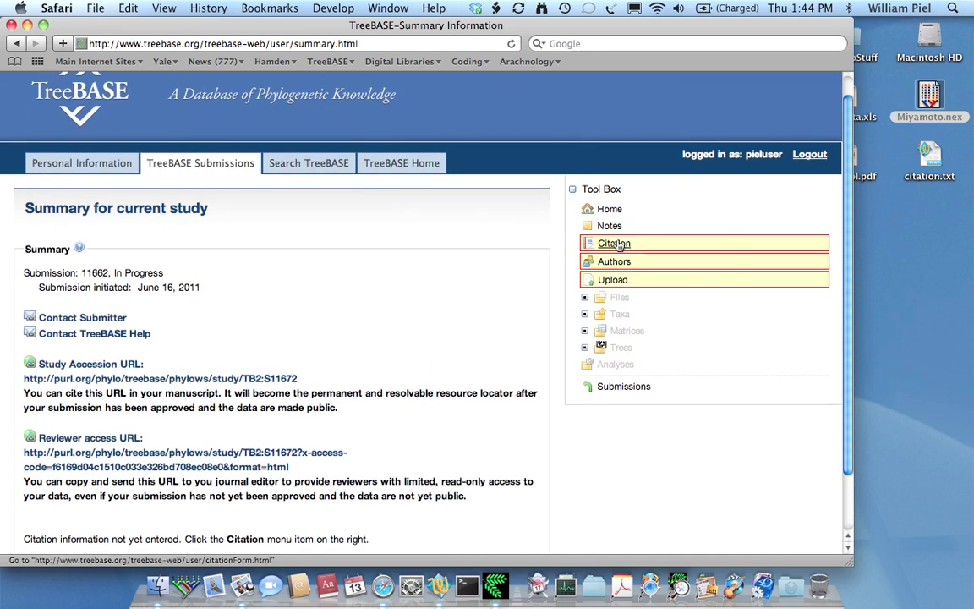
# Step: Set the citation to type Article, publish year 2000, status Published
pyautogui.click(617, 244)
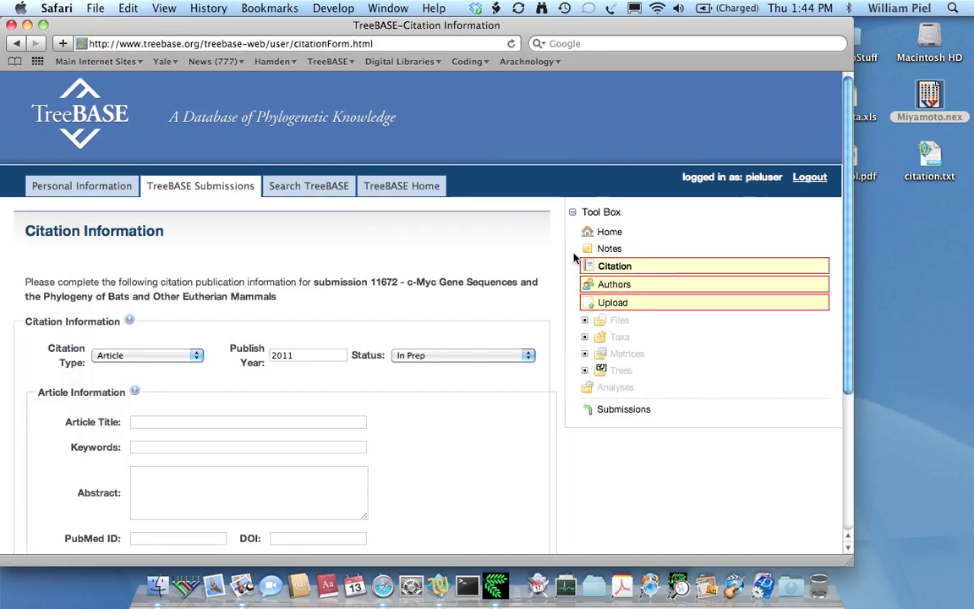
pyautogui.scroll(-5, 573, 258)
pyautogui.click(128, 202)
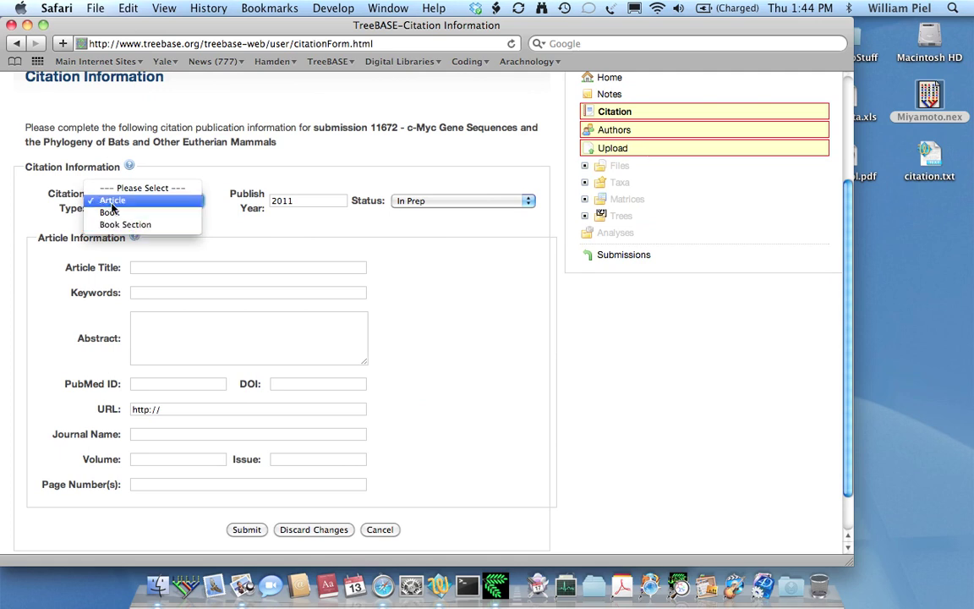
pyautogui.click(112, 201)
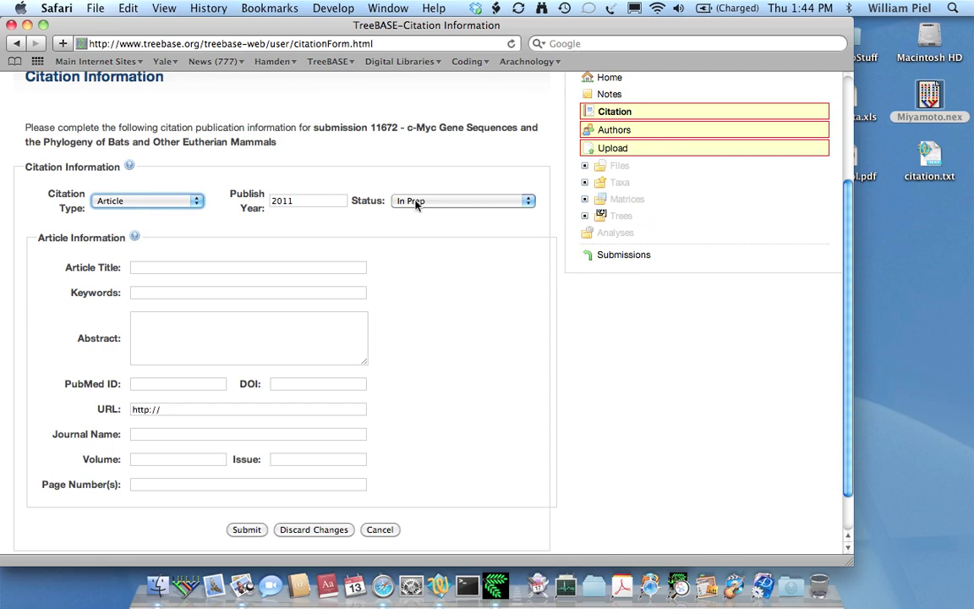
pyautogui.click(319, 203)
pyautogui.press('BackSpace')
pyautogui.press('BackSpace')
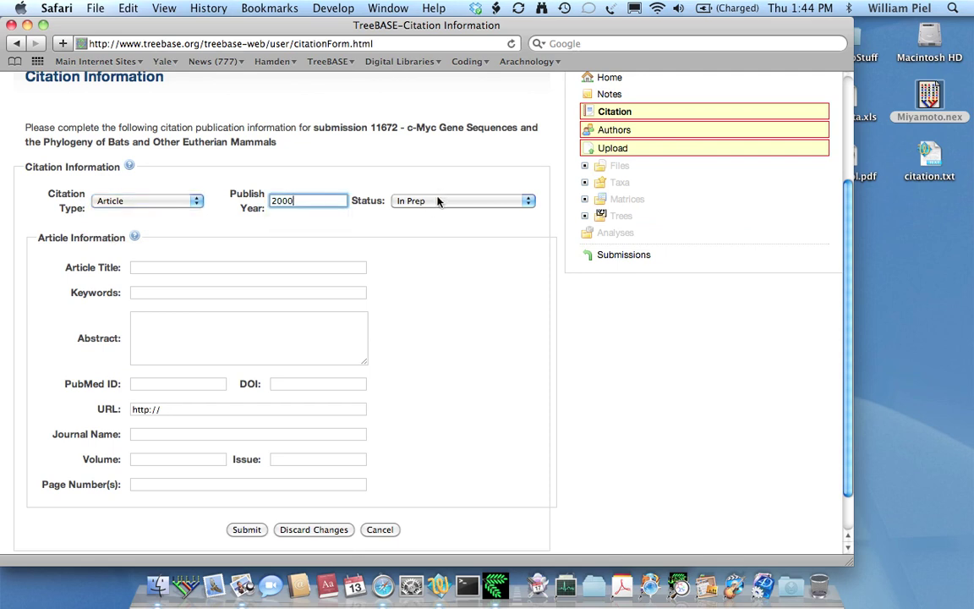
pyautogui.click(443, 200)
pyautogui.click(429, 249)
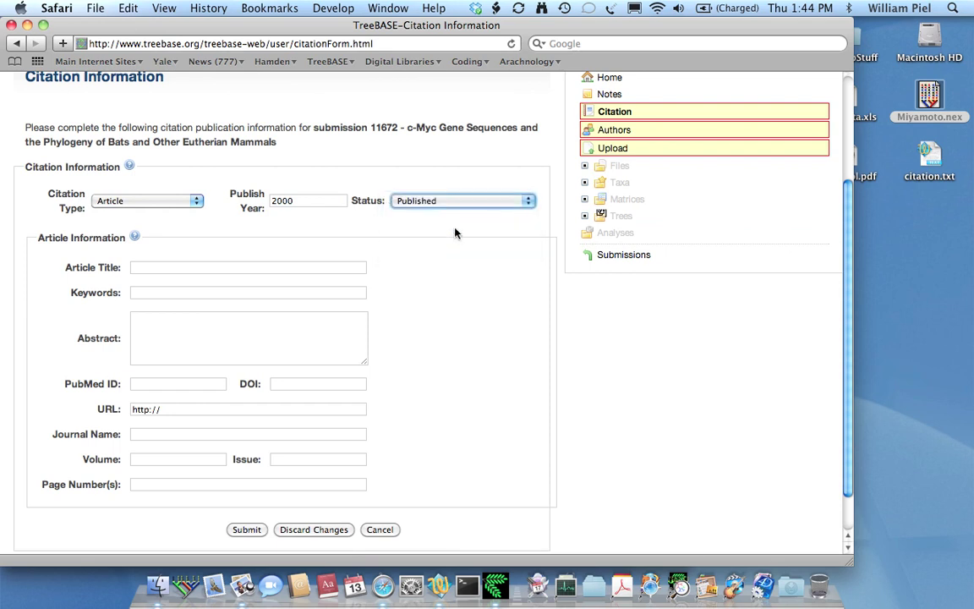
# Step: Copy the article title from citation.txt into the Article Title field
pyautogui.click(146, 272)
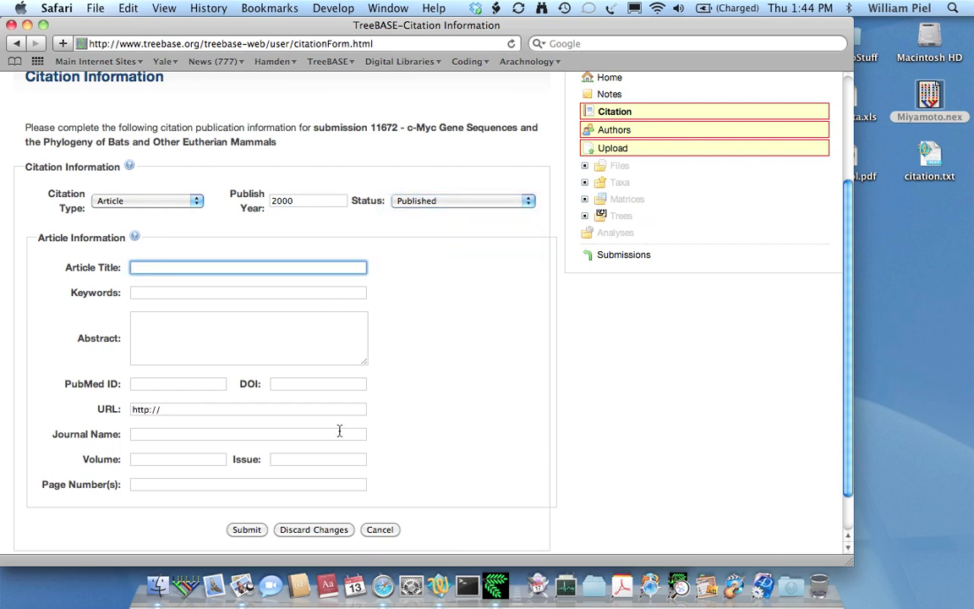
pyautogui.click(445, 580)
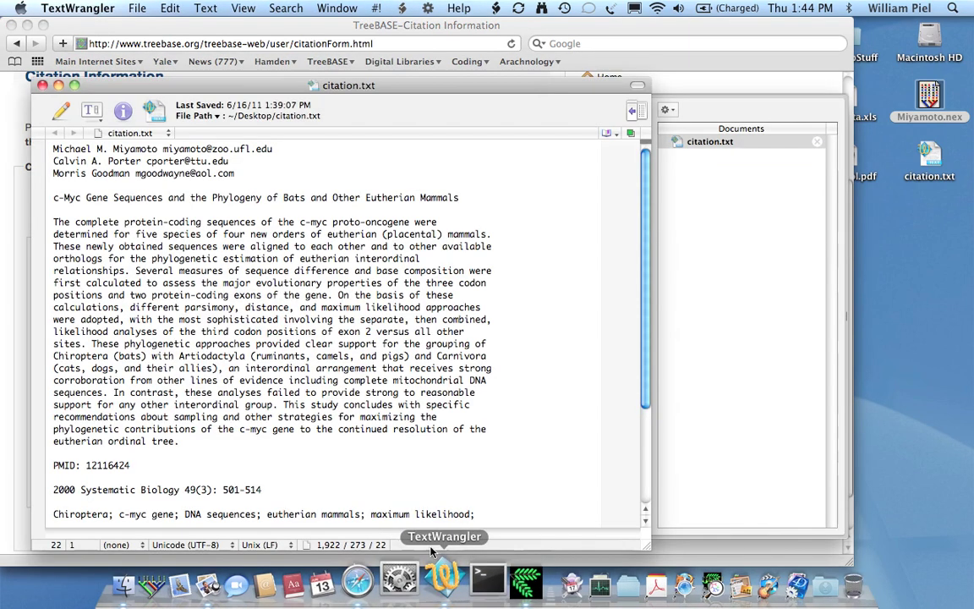
pyautogui.moveTo(344, 101); pyautogui.dragTo(510, 67)
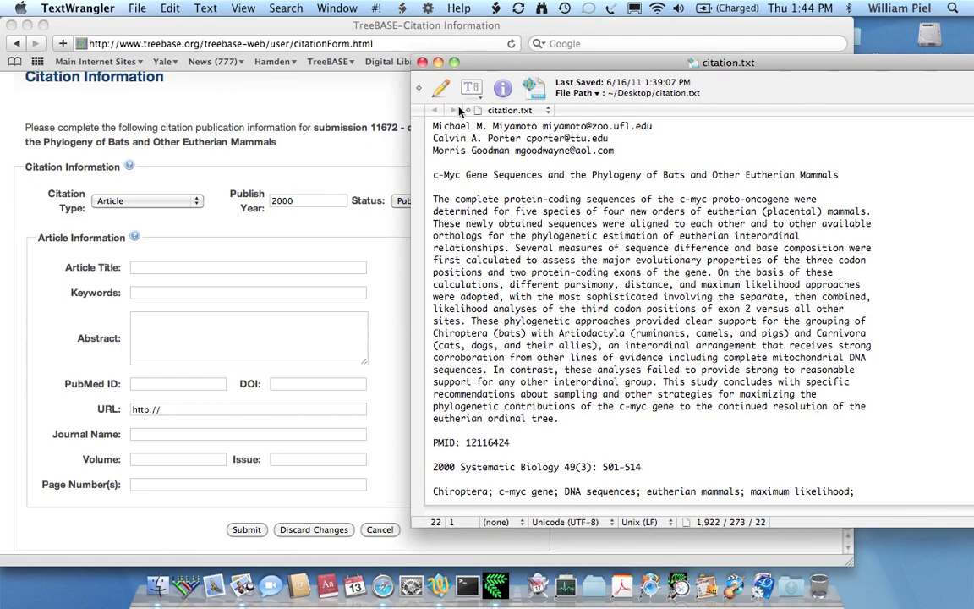
pyautogui.click(430, 175)
pyautogui.moveTo(430, 175); pyautogui.dragTo(845, 175)
pyautogui.press('super+c')
pyautogui.click(296, 300)
pyautogui.press('super+v')
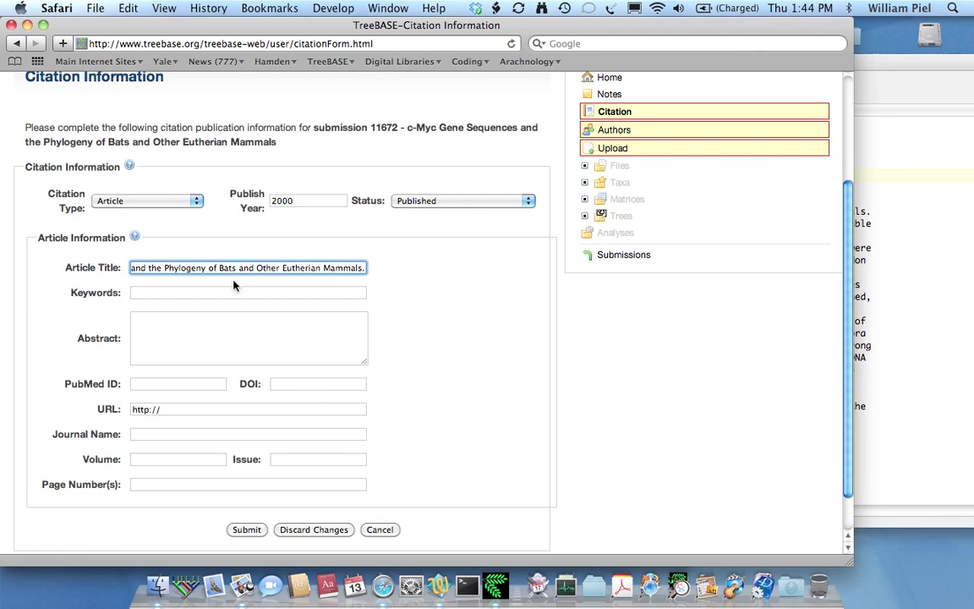
# Step: Copy the keywords line from citation.txt into the Keywords field
pyautogui.click(195, 291)
pyautogui.press('super+Tab')
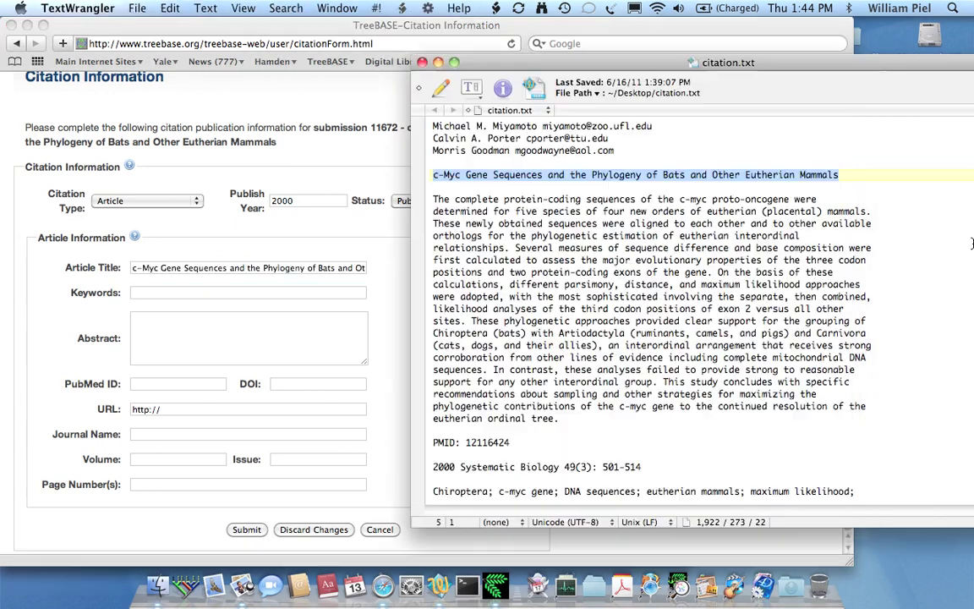
pyautogui.scroll(-5, 506, 400)
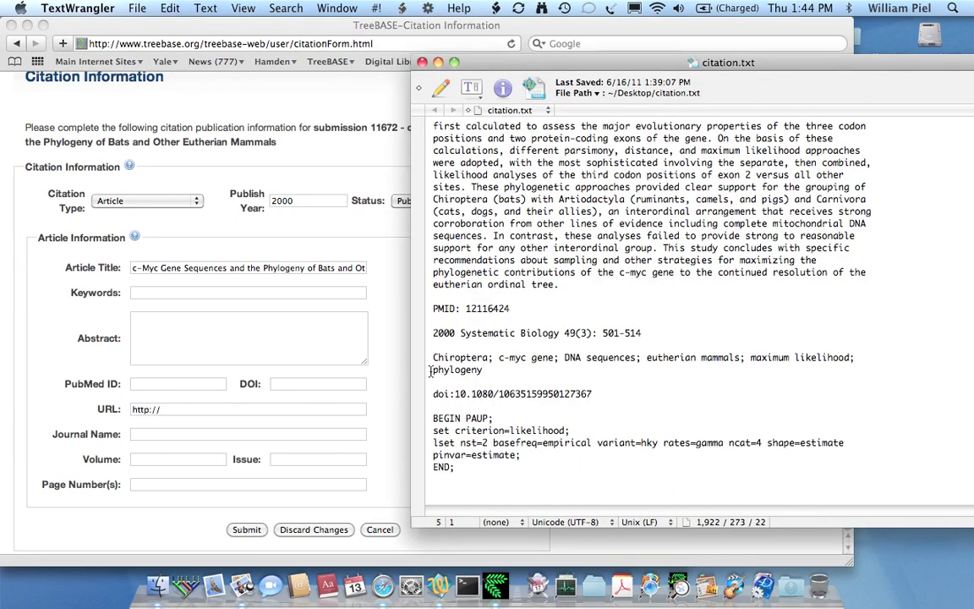
pyautogui.moveTo(433, 356); pyautogui.dragTo(486, 369)
pyautogui.press('super+c')
pyautogui.press('super+Tab')
pyautogui.press('super+v')
# Step: Copy the full abstract from citation.txt into the Abstract field
pyautogui.click(187, 326)
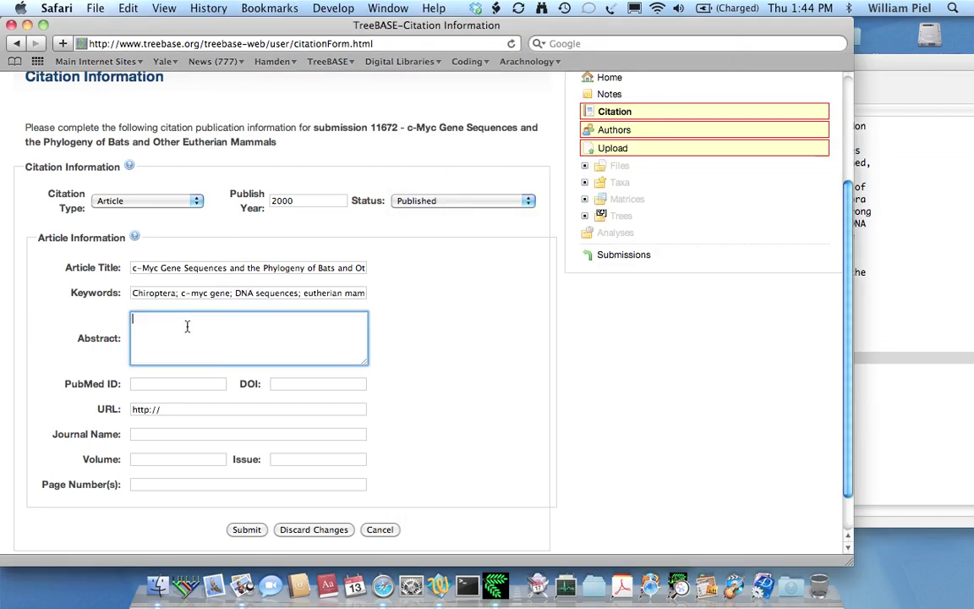
pyautogui.press('super+Tab')
pyautogui.scroll(5, 892, 286)
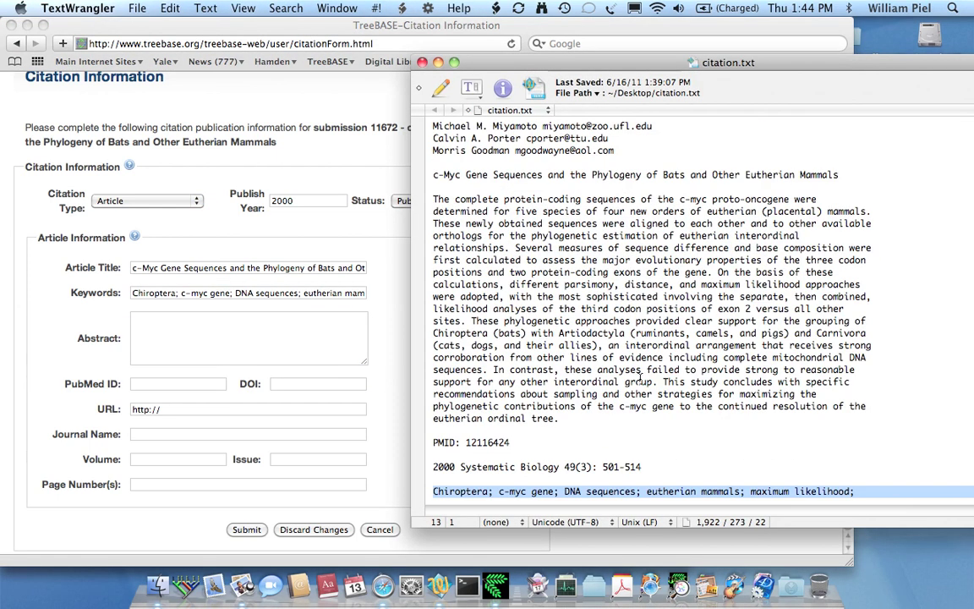
pyautogui.moveTo(560, 419); pyautogui.dragTo(388, 201)
pyautogui.press('super+c')
pyautogui.click(246, 351)
pyautogui.press('super+v')
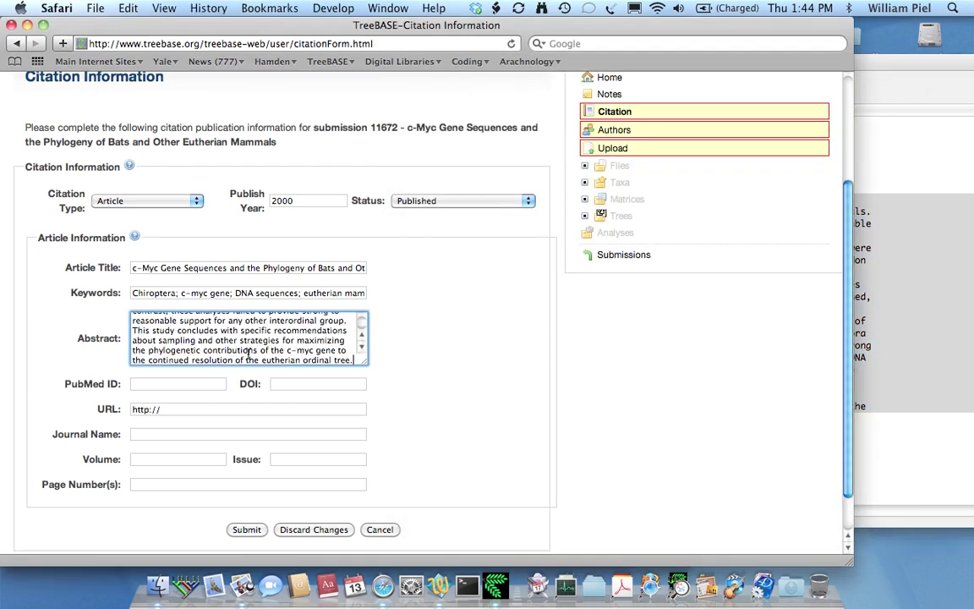
# Step: Select the DOI number in citation.txt
pyautogui.click(951, 329)
pyautogui.scroll(-5, 969, 307)
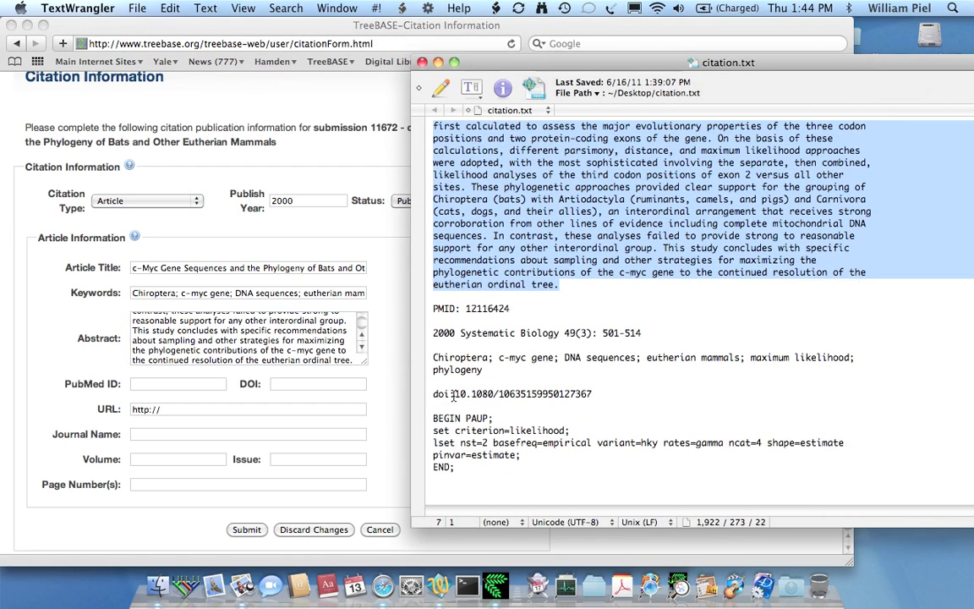
pyautogui.moveTo(454, 394); pyautogui.dragTo(596, 395)
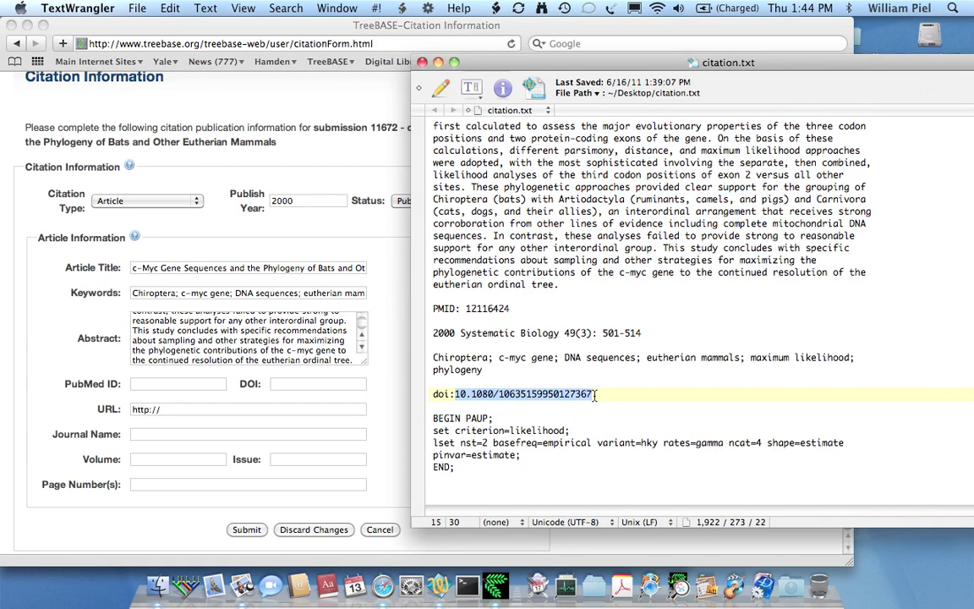
# Step: Paste the copied DOI into the citation's DOI field
pyautogui.click(269, 396)
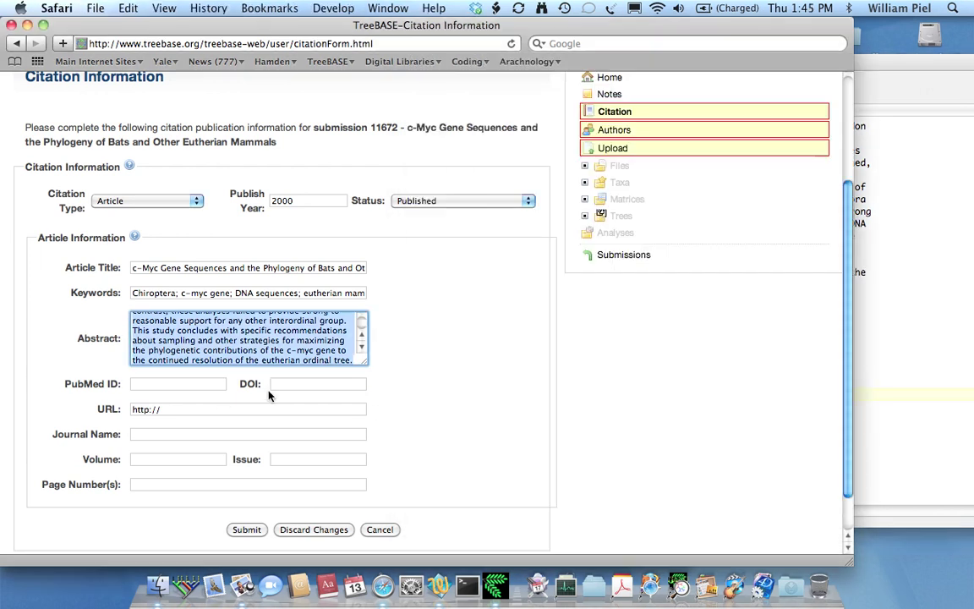
pyautogui.click(280, 382)
pyautogui.press('super+v')
# Step: Copy PMID 12116424 from citation.txt into the PubMed ID field
pyautogui.click(882, 362)
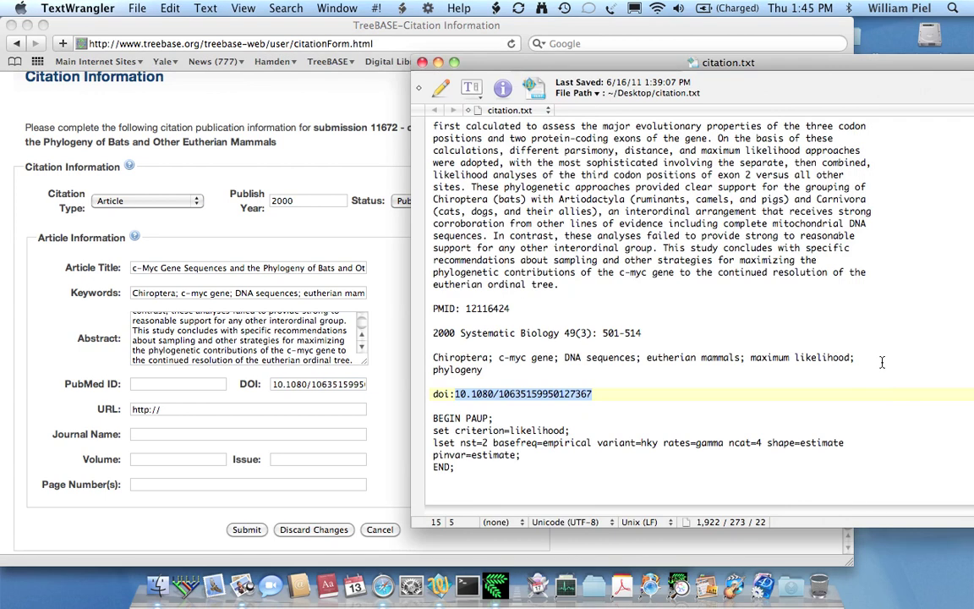
pyautogui.doubleClick(479, 309)
pyautogui.press('super+c')
pyautogui.click(83, 338)
pyautogui.click(144, 386)
pyautogui.press('super+v')
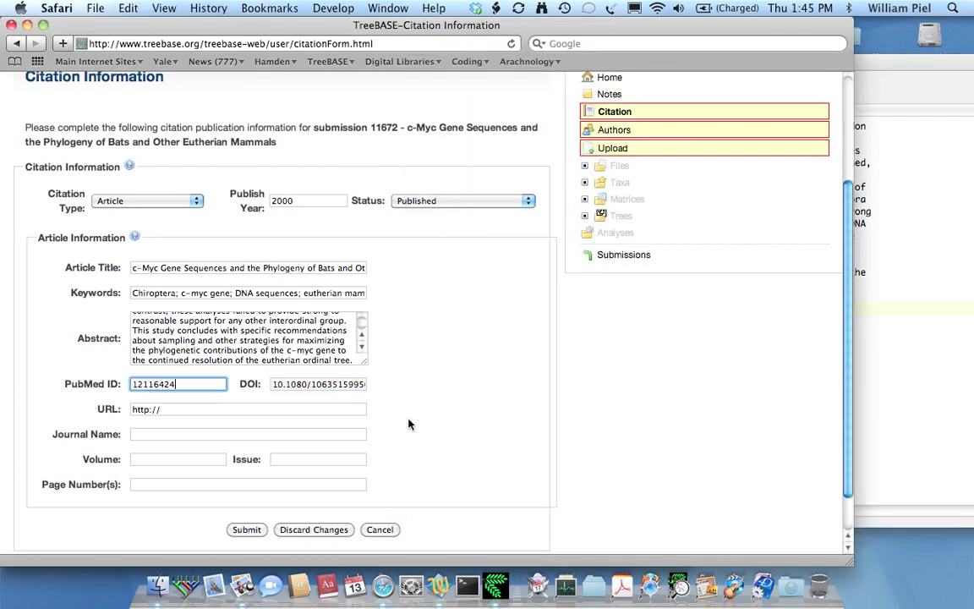
# Step: Enter Systematic Biology as the journal name from citation.txt
pyautogui.click(910, 357)
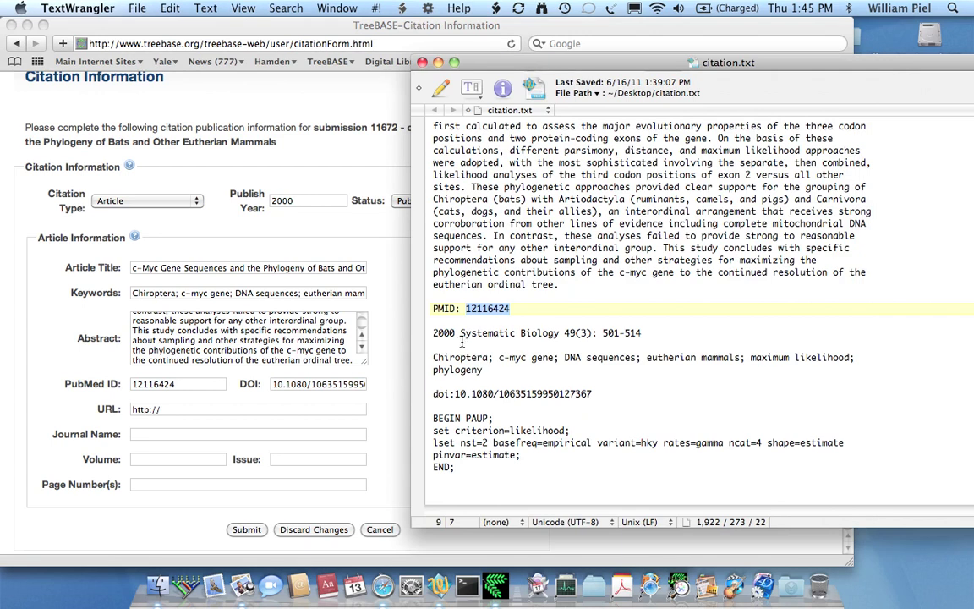
pyautogui.moveTo(459, 333); pyautogui.dragTo(558, 338)
pyautogui.click(137, 435)
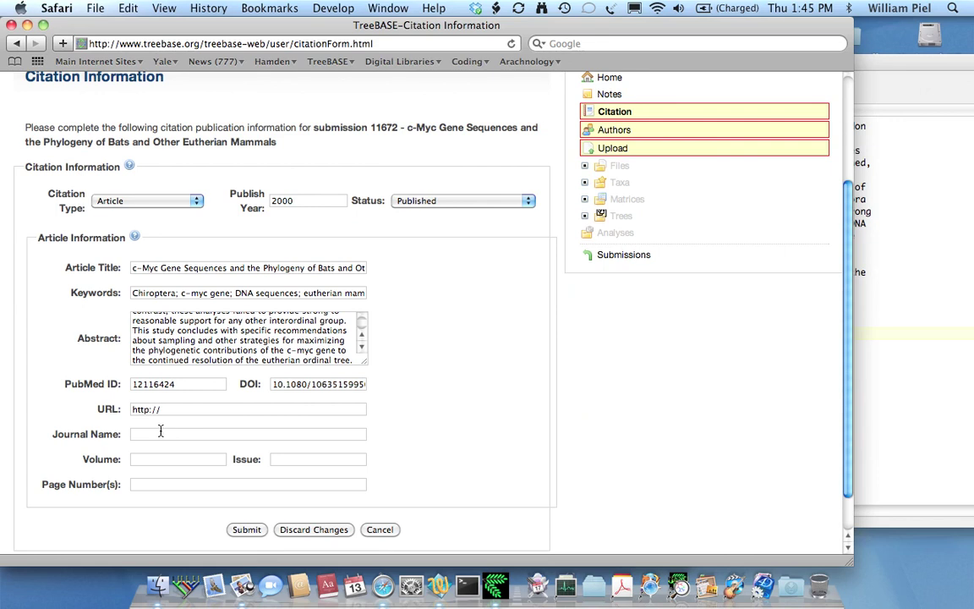
pyautogui.press('super+v')
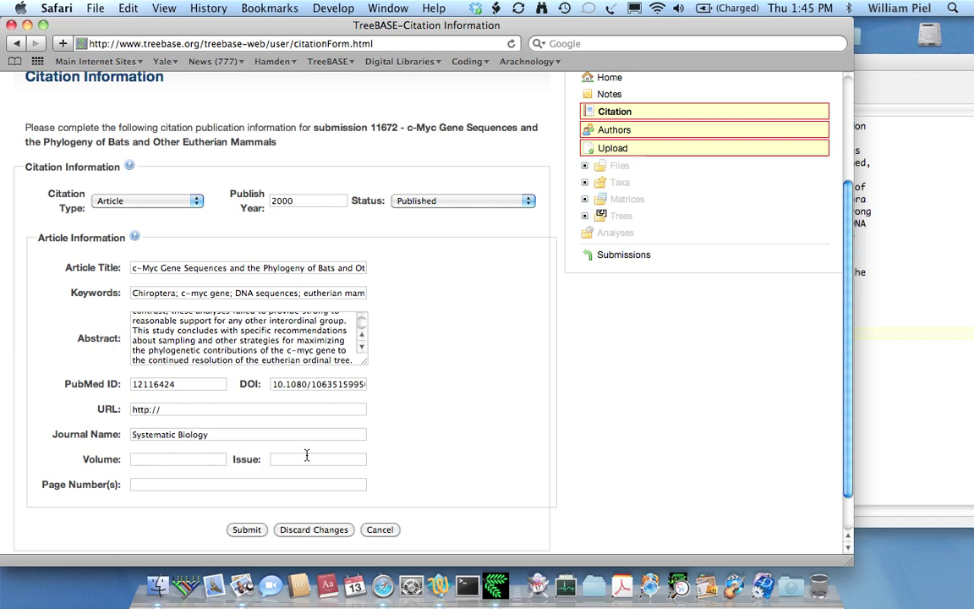
# Step: Copy volume 49 from citation.txt into the citation's Volume field
pyautogui.click(145, 464)
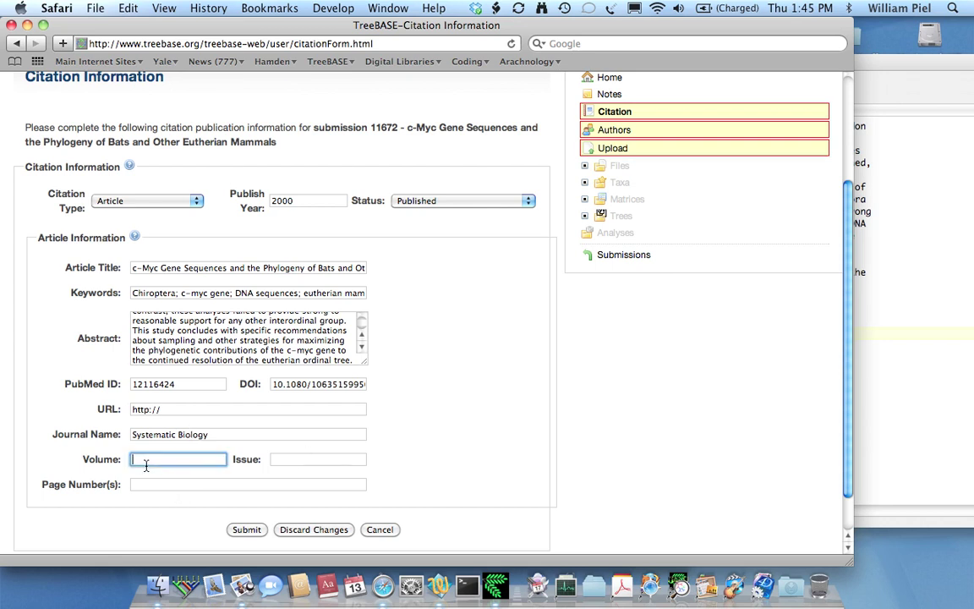
pyautogui.click(955, 376)
pyautogui.click(652, 370)
pyautogui.scroll(5, 656, 372)
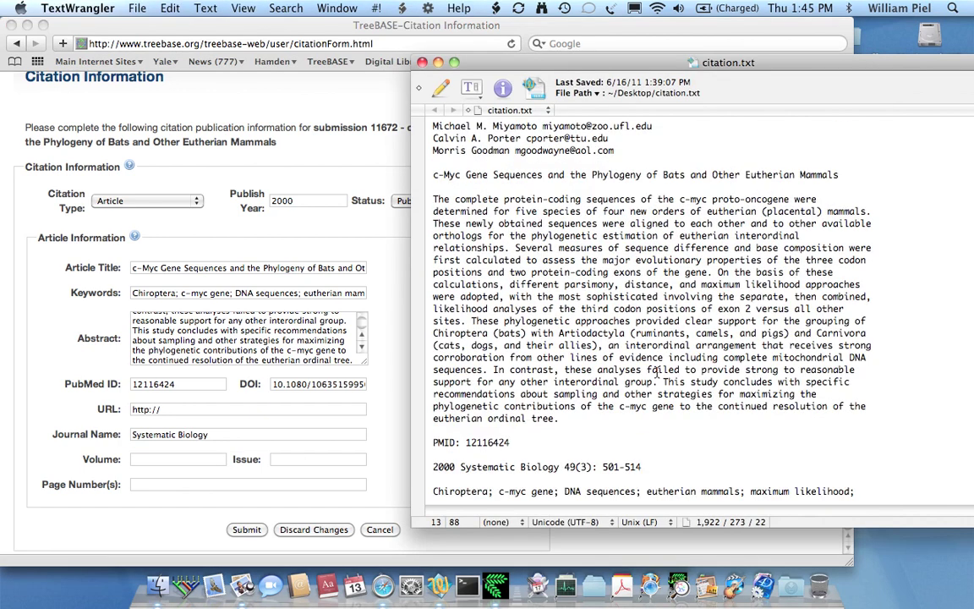
pyautogui.scroll(-4, 656, 372)
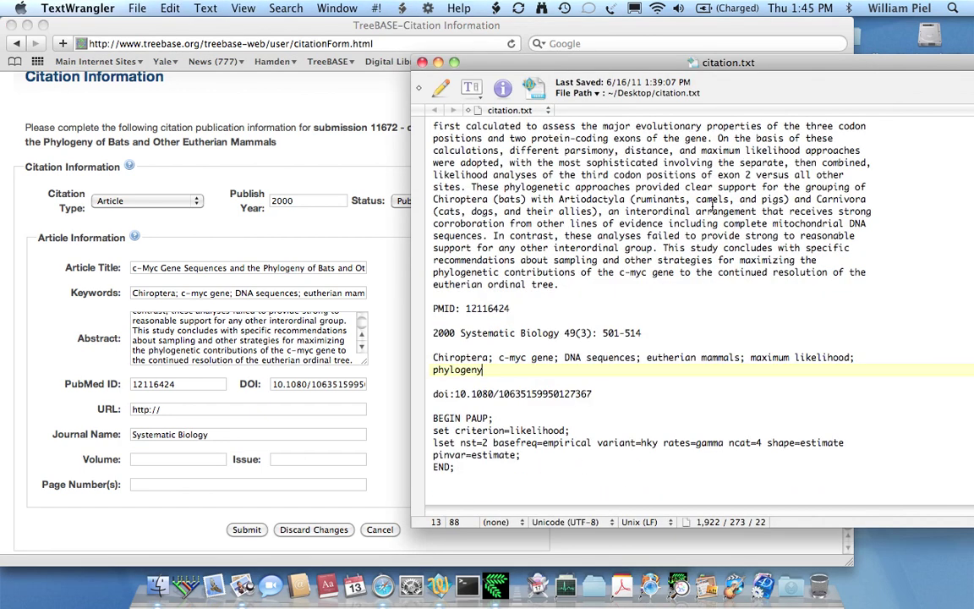
pyautogui.doubleClick(570, 334)
pyautogui.press('super+c')
pyautogui.click(148, 459)
pyautogui.press('super+v')
pyautogui.click(300, 473)
# Step: Enter issue 3 and page range 501-514 in the Issue and Page Number(s) fields
pyautogui.click(279, 459)
pyautogui.press('super+Tab')
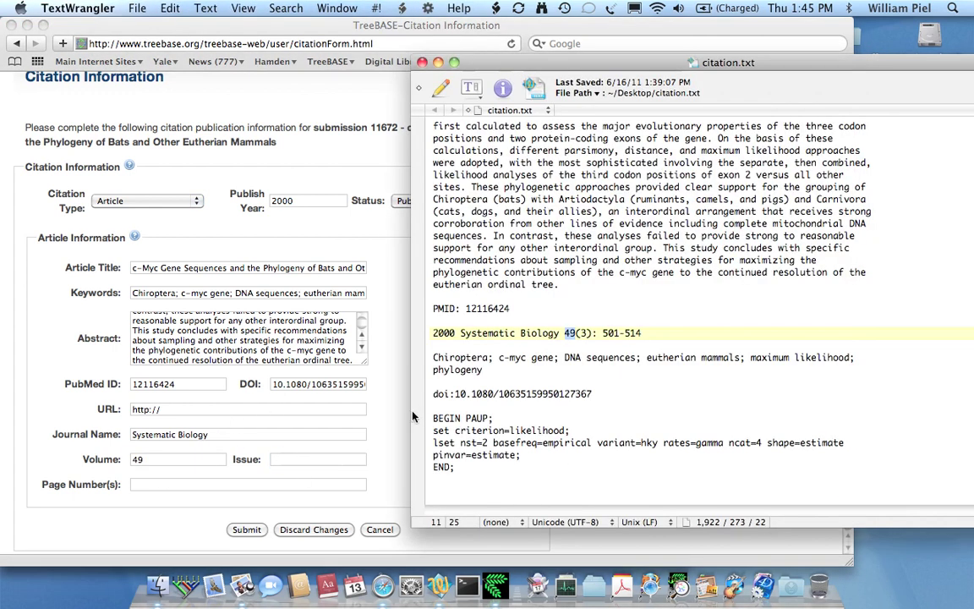
pyautogui.press('super+Tab')
pyautogui.write('3')
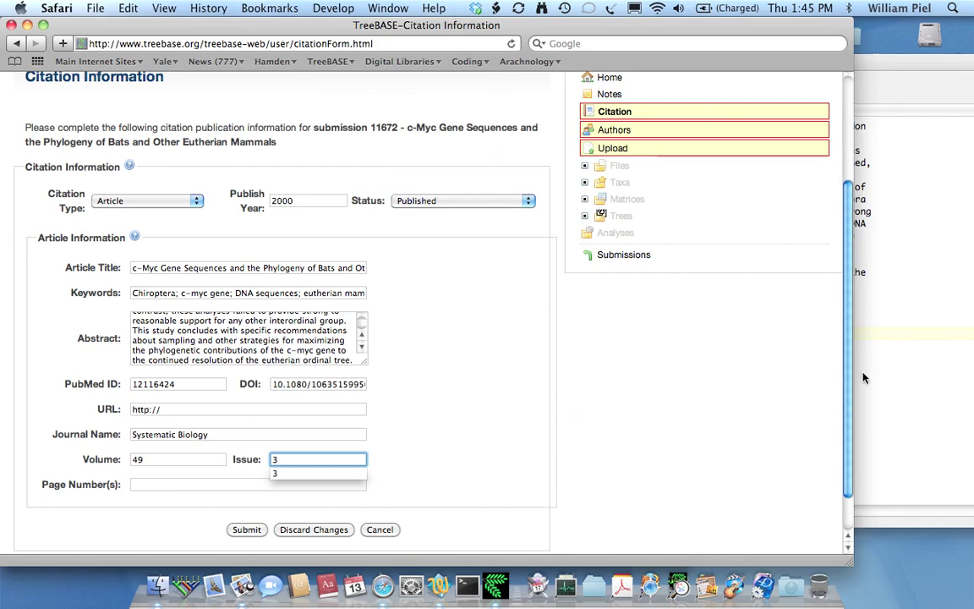
pyautogui.press('super+Tab')
pyautogui.moveTo(603, 333); pyautogui.dragTo(640, 335)
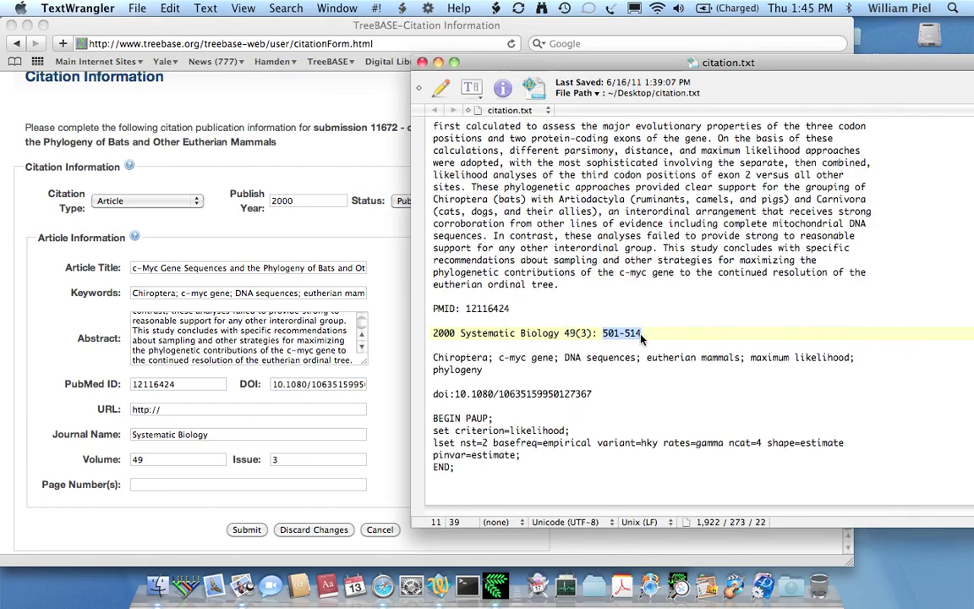
pyautogui.press('super+Tab')
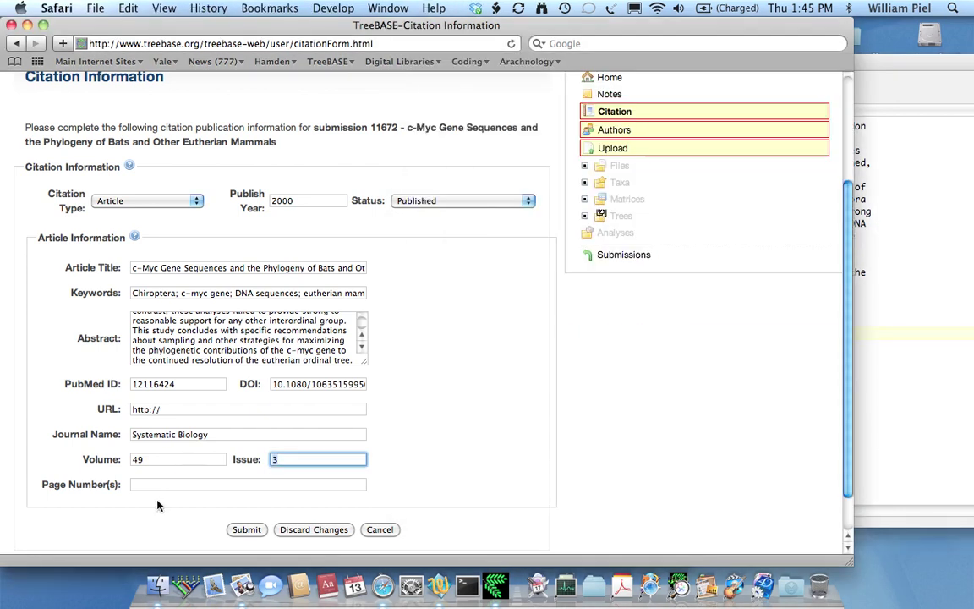
pyautogui.click(145, 485)
pyautogui.press('super+v')
# Step: Save the citation and open the submission's empty author list, focusing the Last Name search
pyautogui.click(245, 530)
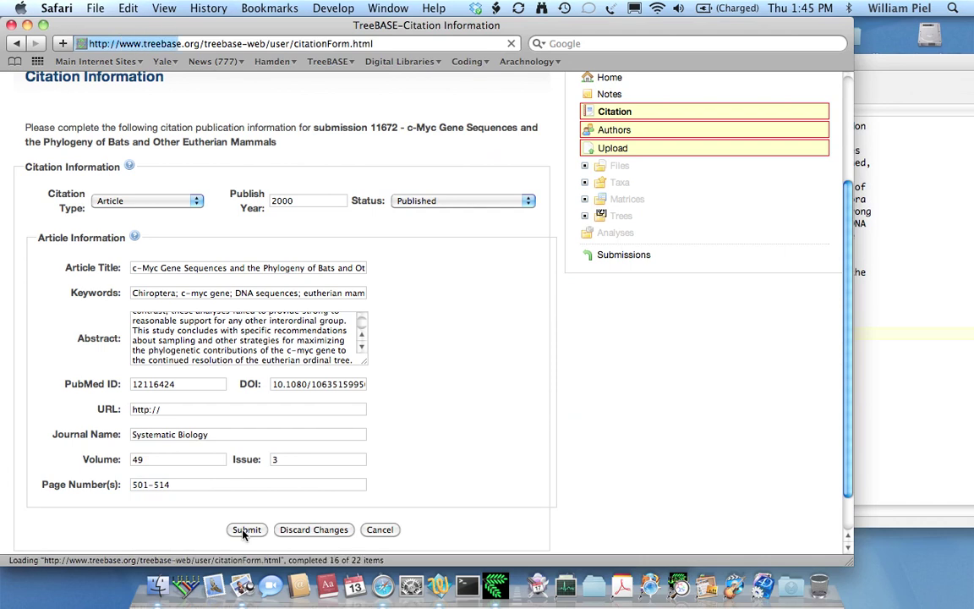
pyautogui.scroll(-5, 509, 395)
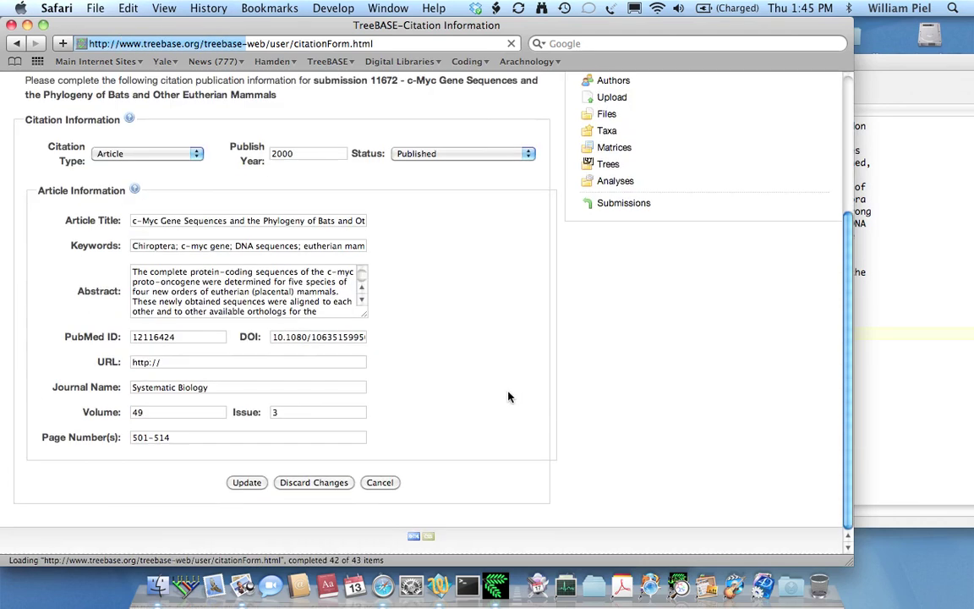
pyautogui.scroll(5, 509, 396)
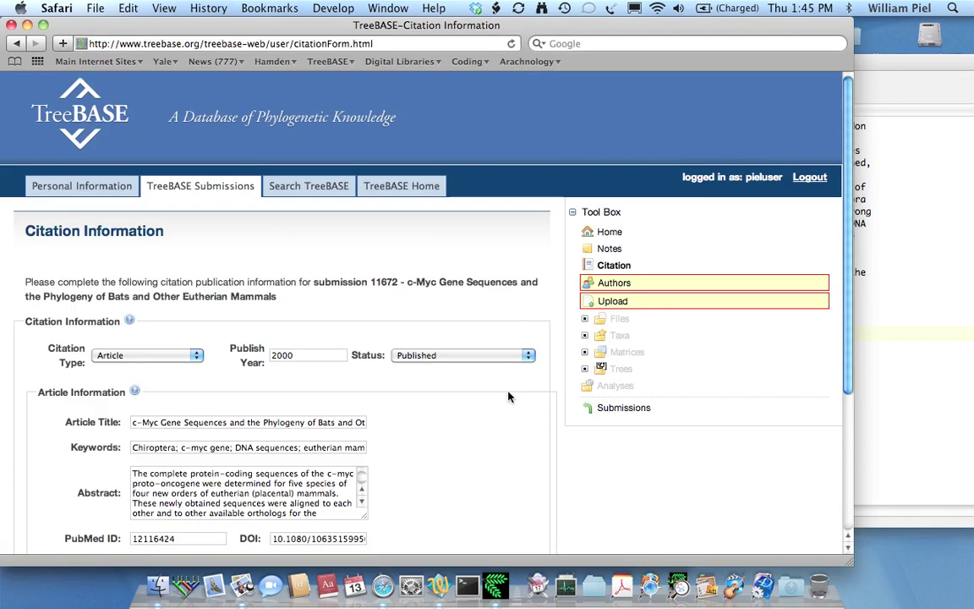
pyautogui.click(616, 284)
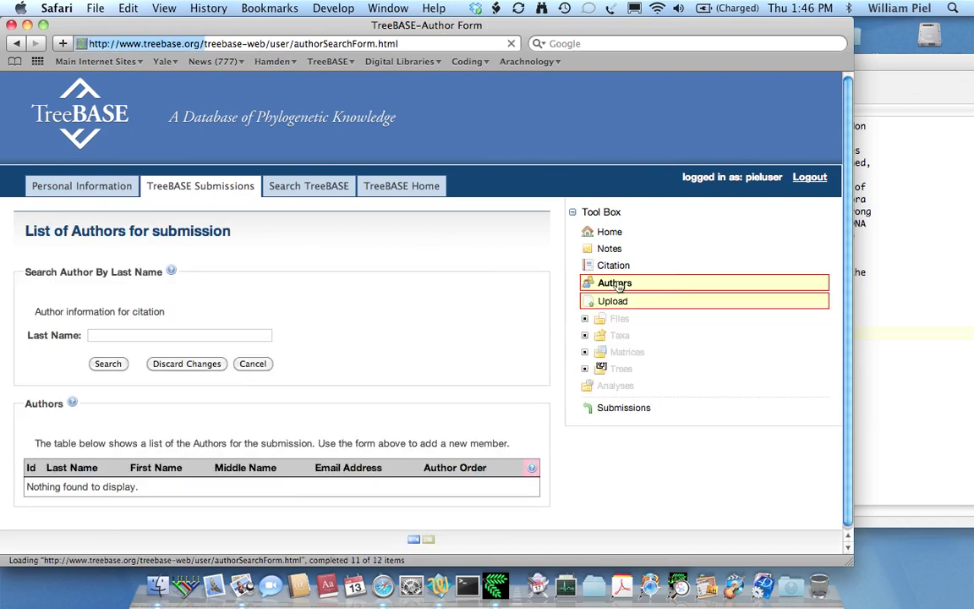
pyautogui.click(150, 338)
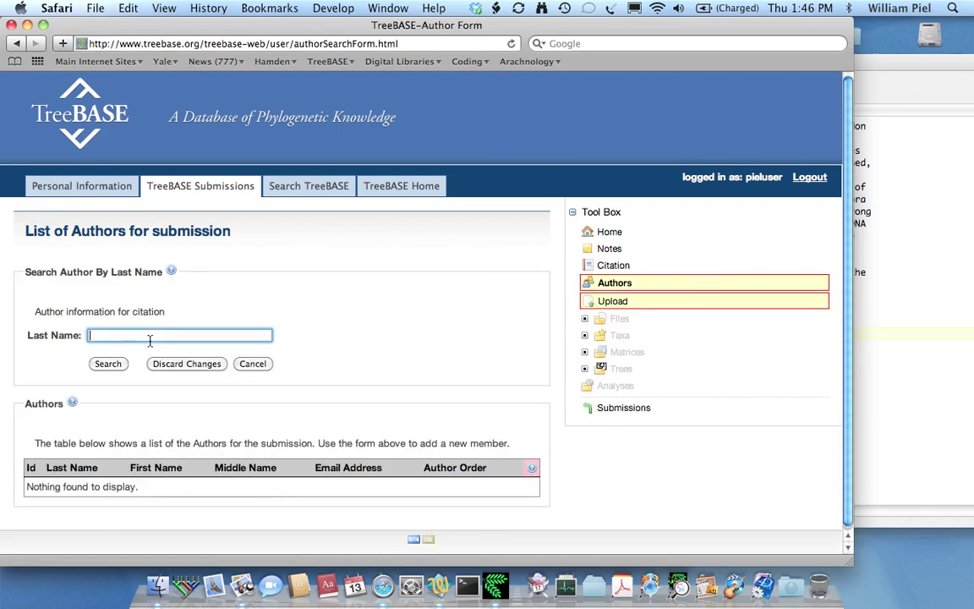
# Step: Select the first author's surname in the citation.txt notes
pyautogui.click(876, 316)
pyautogui.scroll(4, 687, 339)
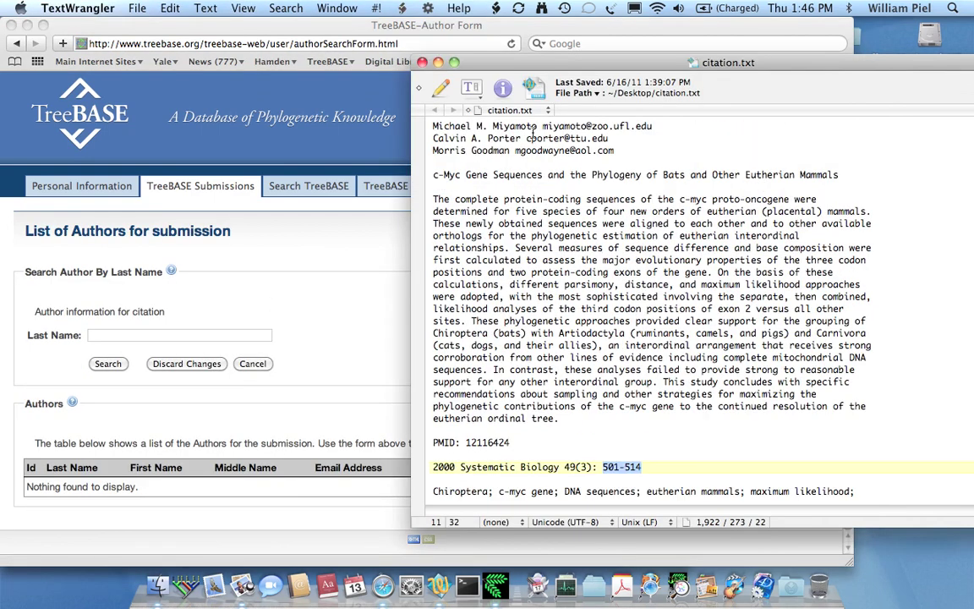
pyautogui.moveTo(429, 121); pyautogui.dragTo(422, 154)
pyautogui.click(558, 211)
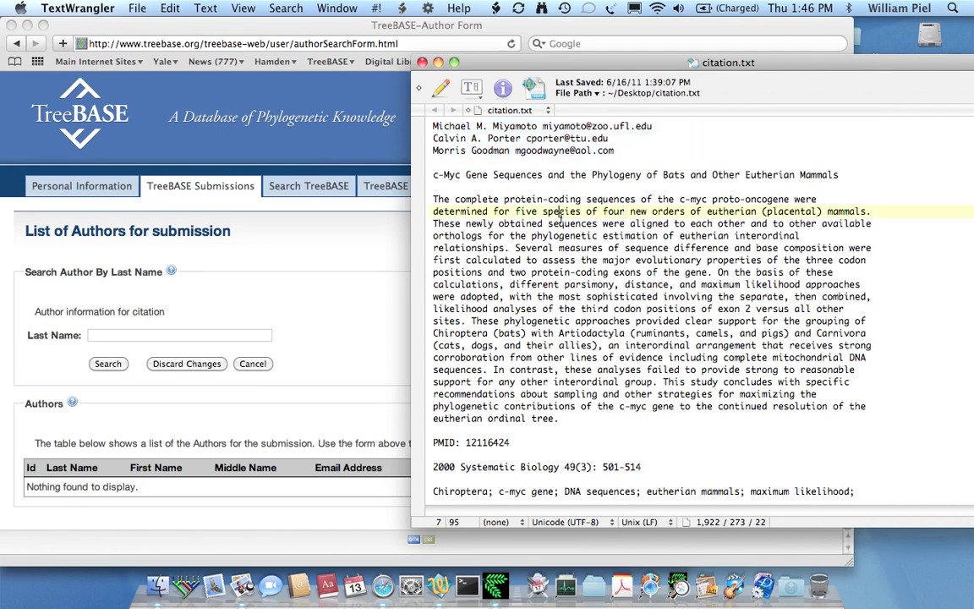
pyautogui.doubleClick(516, 127)
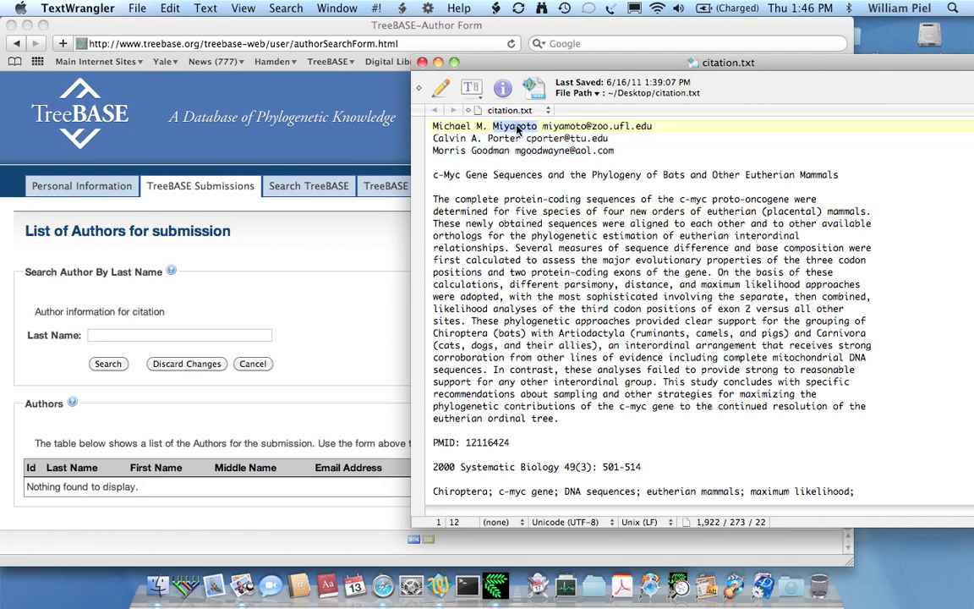
# Step: Search existing TreeBASE authors by the first author's surname
pyautogui.click(298, 252)
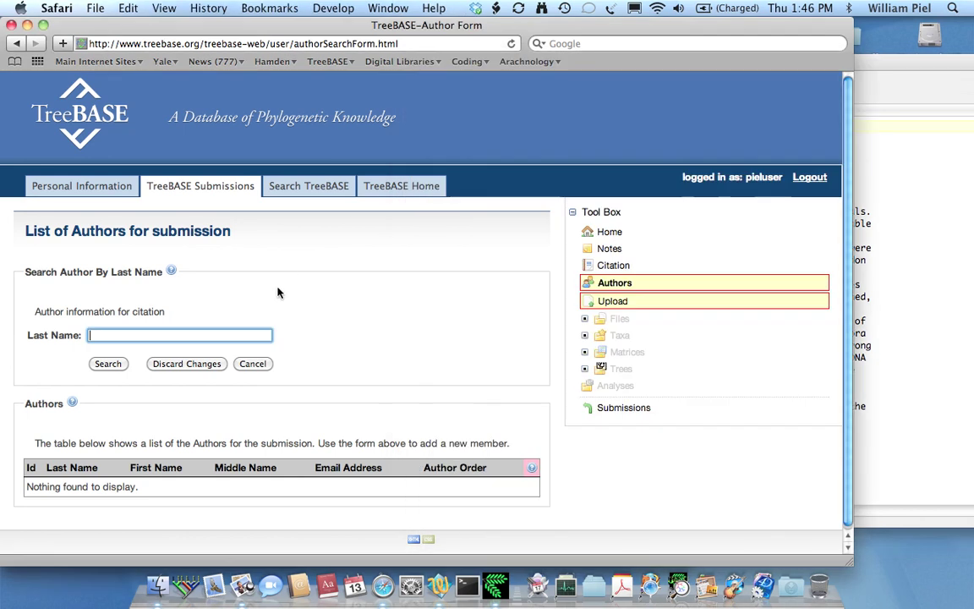
pyautogui.press('super+v')
pyautogui.click(109, 364)
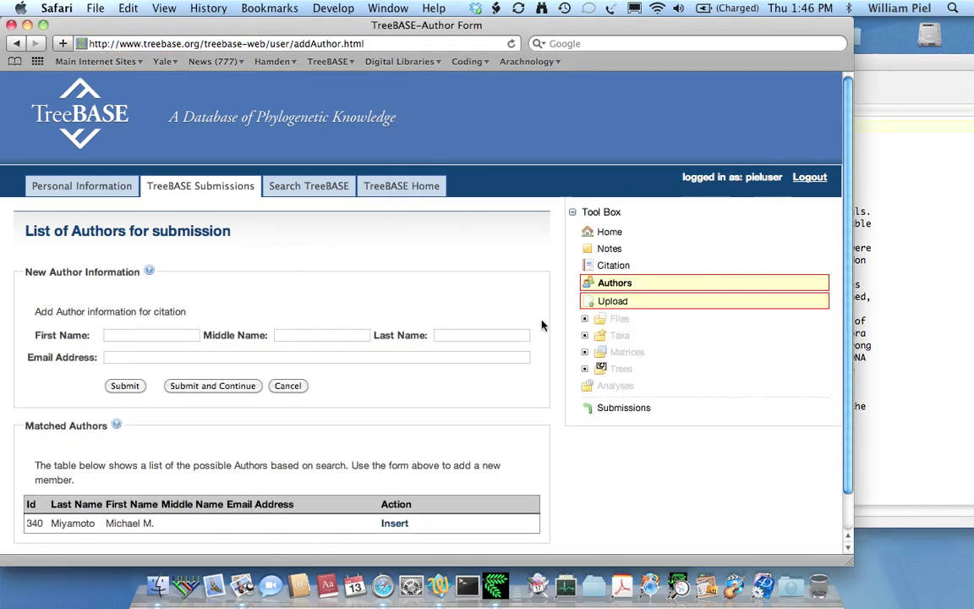
pyautogui.scroll(-1, 507, 288)
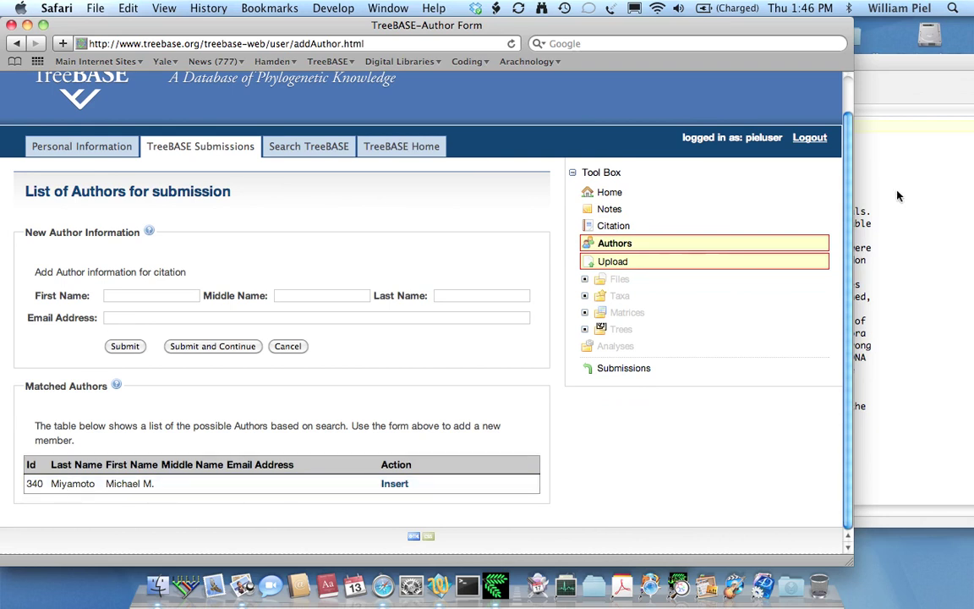
# Step: Fill the new author form with the first author's first name and surname from citation.txt
pyautogui.click(958, 191)
pyautogui.moveTo(541, 126); pyautogui.dragTo(693, 130)
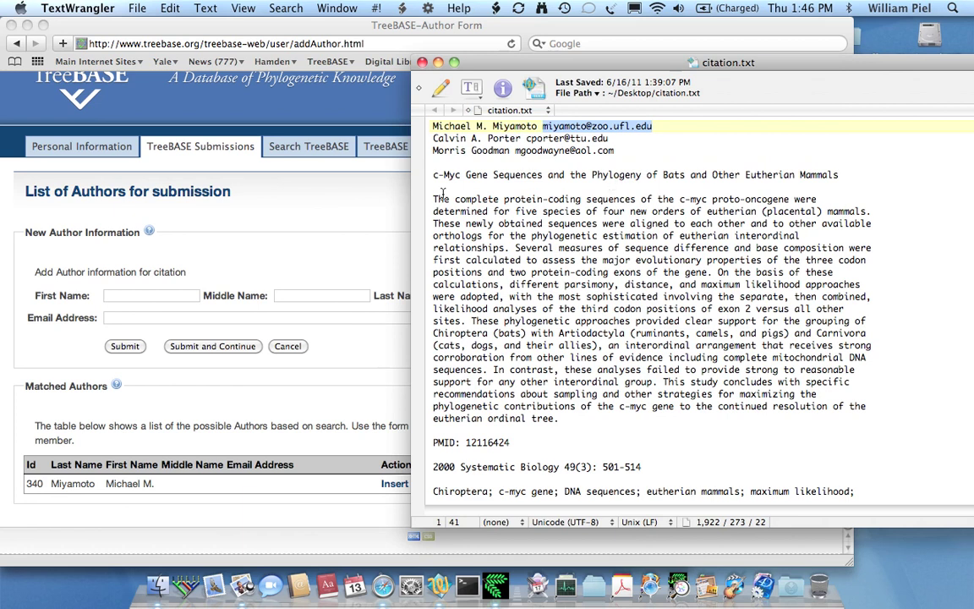
pyautogui.doubleClick(512, 126)
pyautogui.press('super+c')
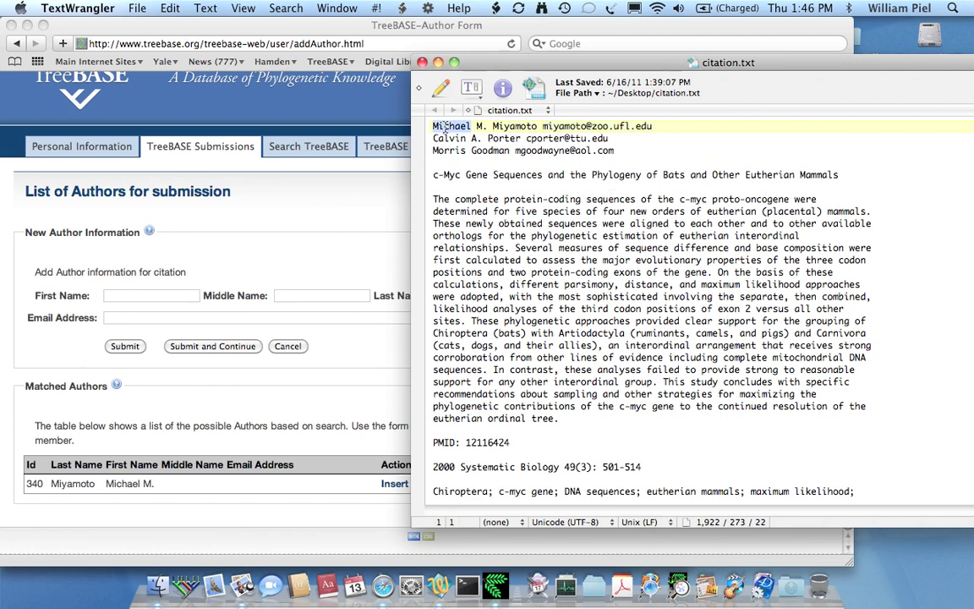
pyautogui.click(240, 250)
pyautogui.click(141, 299)
pyautogui.write('Michael')
pyautogui.click(291, 298)
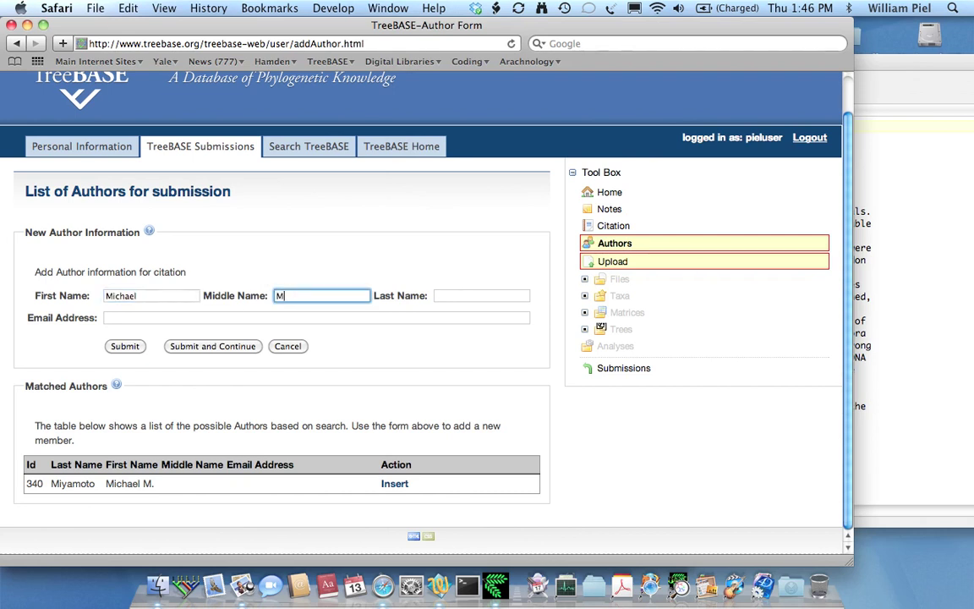
pyautogui.click(906, 302)
pyautogui.doubleClick(517, 125)
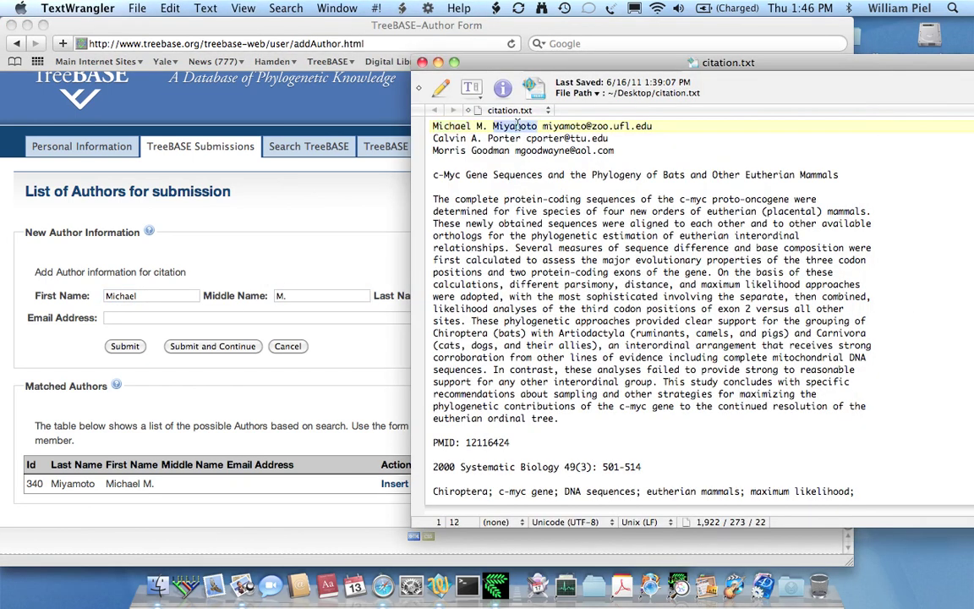
pyautogui.click(329, 222)
pyautogui.click(472, 291)
pyautogui.press('super+v')
# Step: Add the first author's e-mail address and submit the author
pyautogui.click(881, 319)
pyautogui.moveTo(542, 126); pyautogui.dragTo(702, 129)
pyautogui.press('super+c')
pyautogui.click(167, 317)
pyautogui.press('super+v')
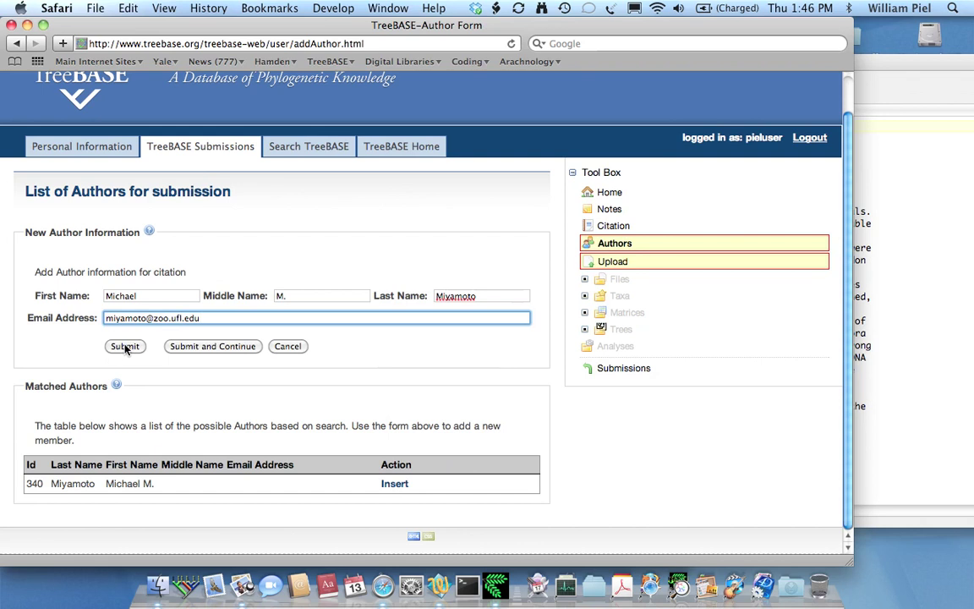
pyautogui.click(125, 347)
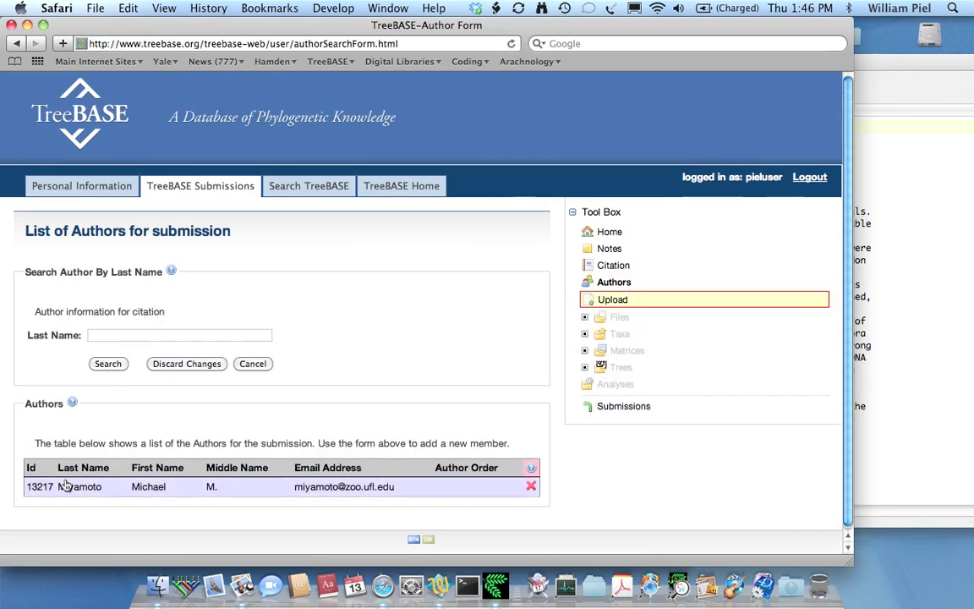
# Step: Search existing authors by the second author's surname copied from citation.txt
pyautogui.click(907, 217)
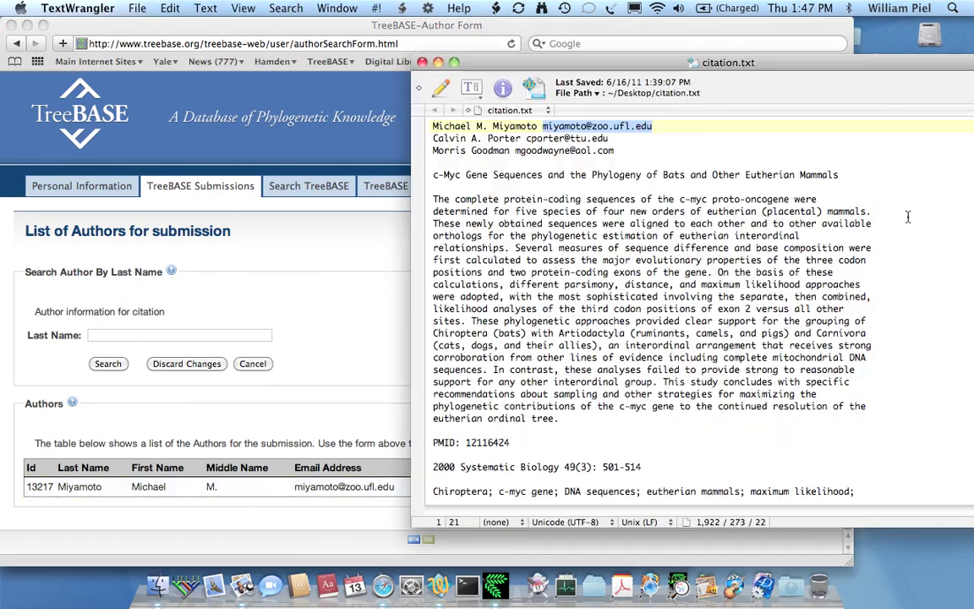
pyautogui.doubleClick(505, 141)
pyautogui.press('super+c')
pyautogui.click(230, 259)
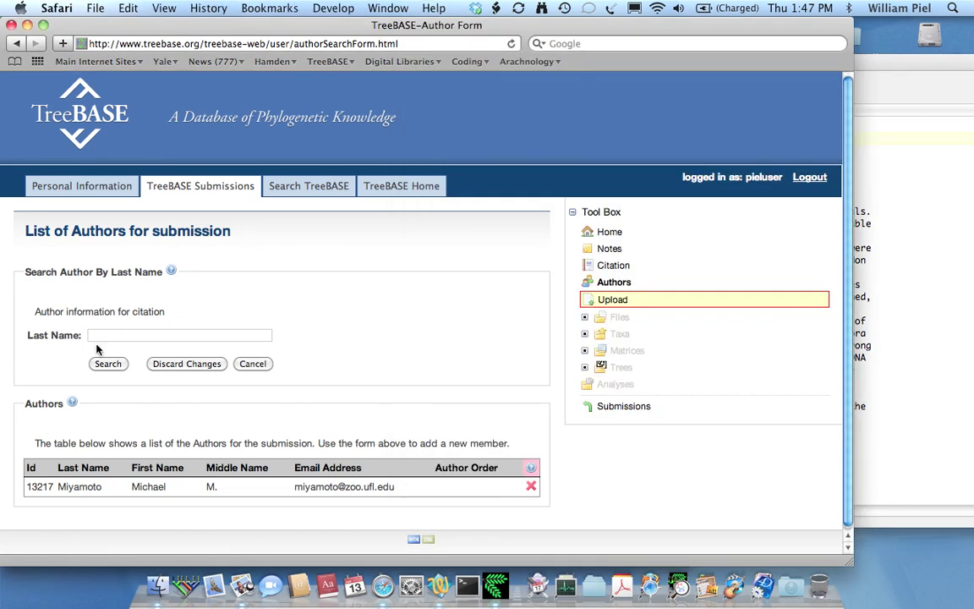
pyautogui.click(91, 336)
pyautogui.press('super+v')
pyautogui.click(98, 365)
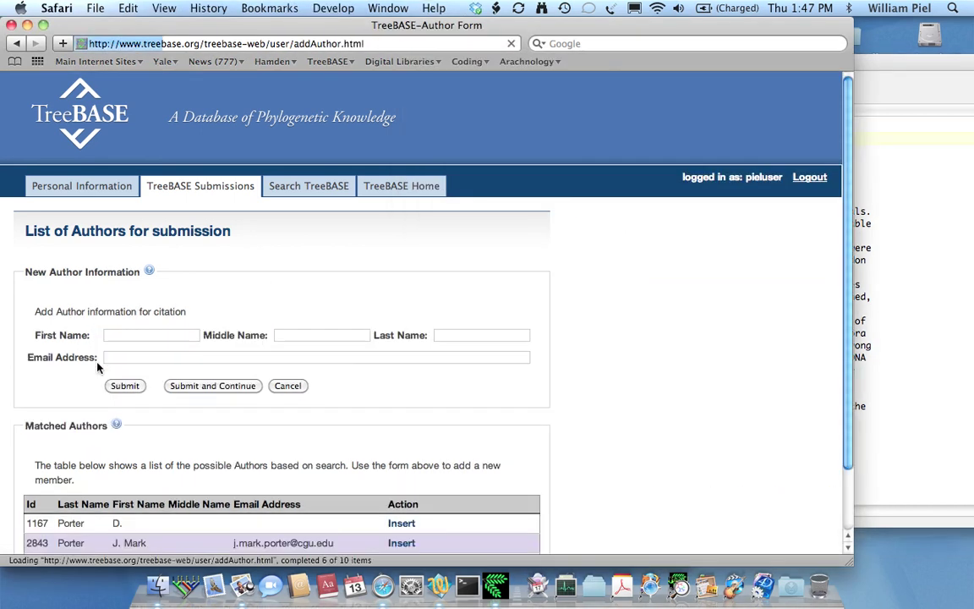
pyautogui.scroll(-2, 561, 398)
pyautogui.scroll(-1, 560, 397)
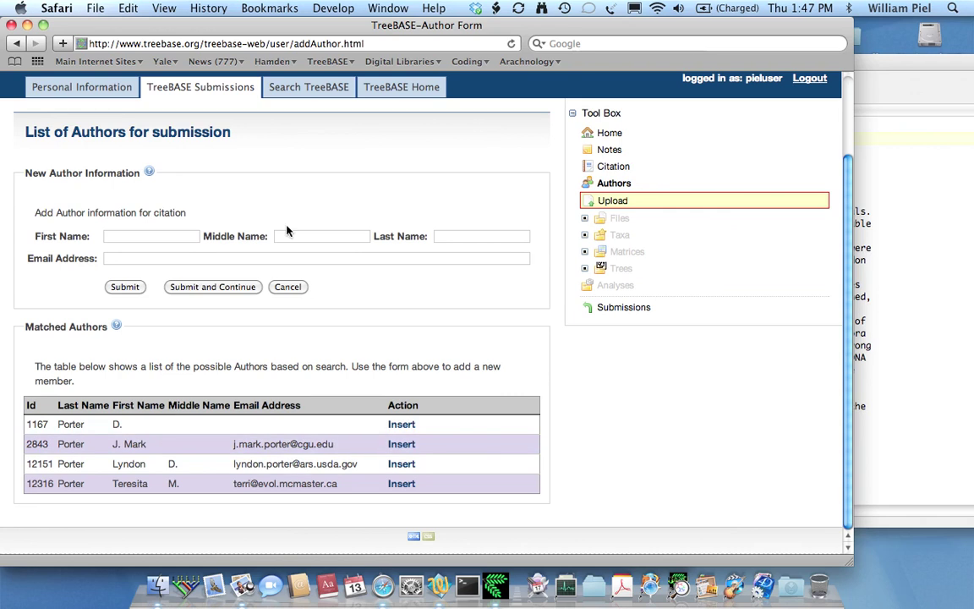
# Step: Enter the second author's surname, first name and middle initial A. in the new author form
pyautogui.press('super+Tab')
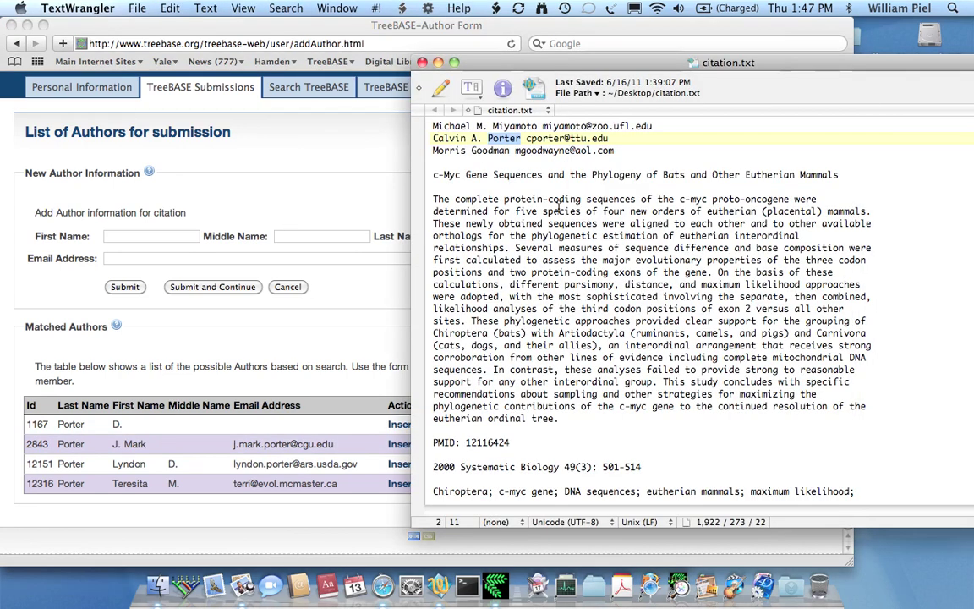
pyautogui.click(233, 268)
pyautogui.click(487, 237)
pyautogui.press('super+v')
pyautogui.press('super+Tab')
pyautogui.doubleClick(450, 138)
pyautogui.press('super+c')
pyautogui.press('super+Tab')
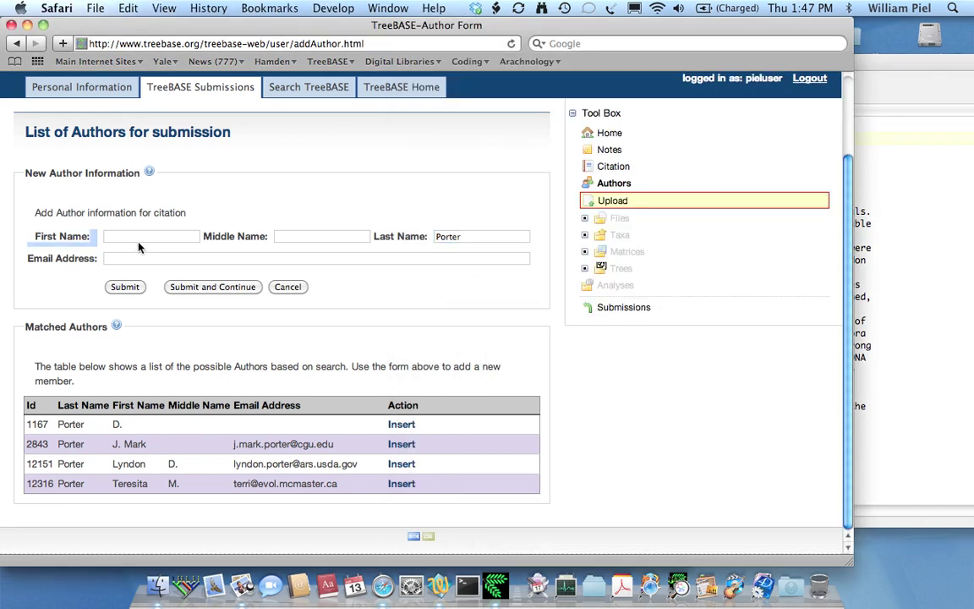
pyautogui.click(117, 236)
pyautogui.press('super+v')
pyautogui.press('Tab')
pyautogui.write('A.')
pyautogui.press('Tab')
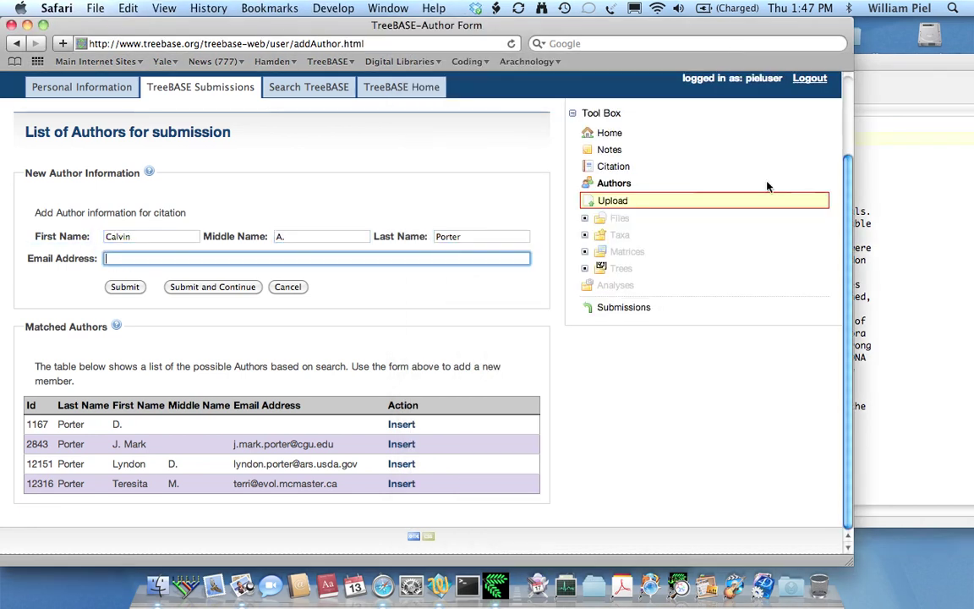
# Step: Paste the second author's e-mail address and submit the author
pyautogui.press('super+Tab')
pyautogui.moveTo(525, 140); pyautogui.dragTo(636, 146)
pyautogui.press('super+c')
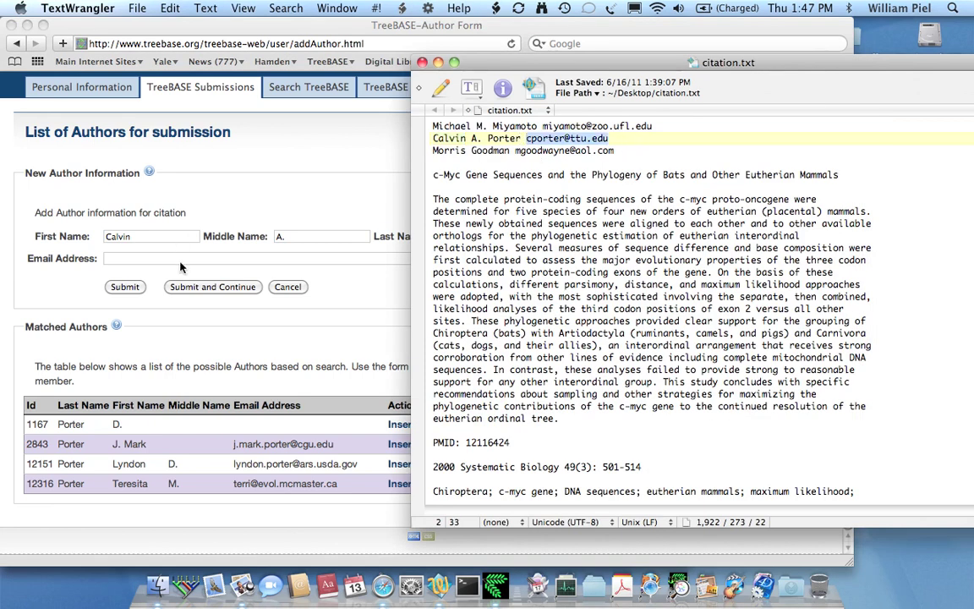
pyautogui.press('super+Tab')
pyautogui.press('super+v')
pyautogui.click(119, 289)
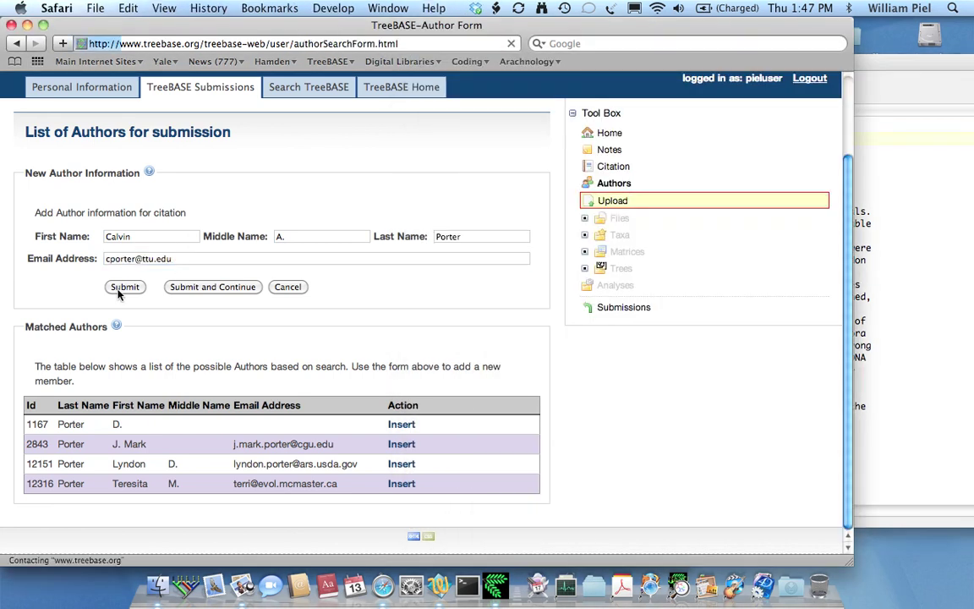
pyautogui.scroll(-1, 504, 313)
# Step: Search existing authors by the third author's last name from citation.txt
pyautogui.click(921, 325)
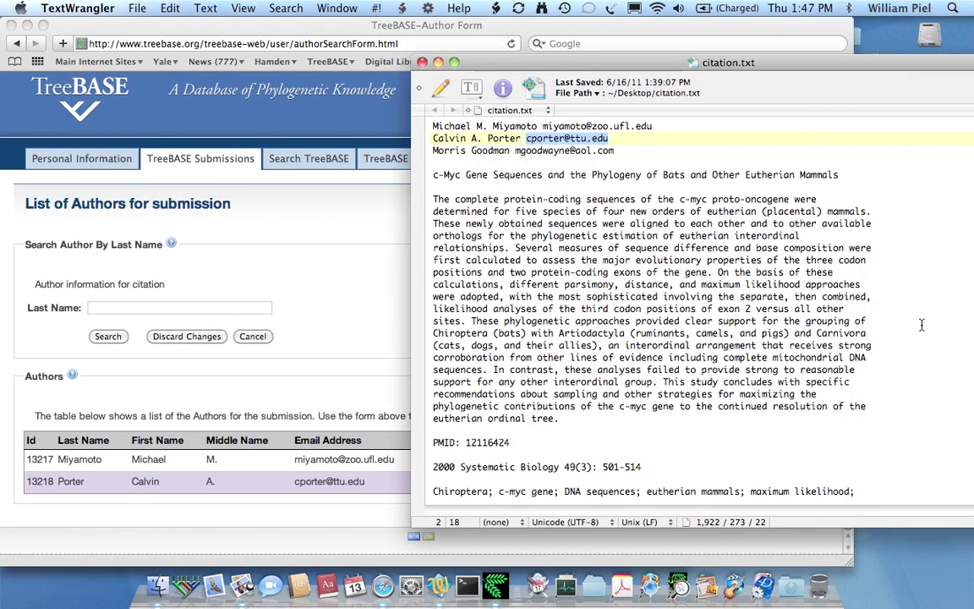
pyautogui.doubleClick(497, 150)
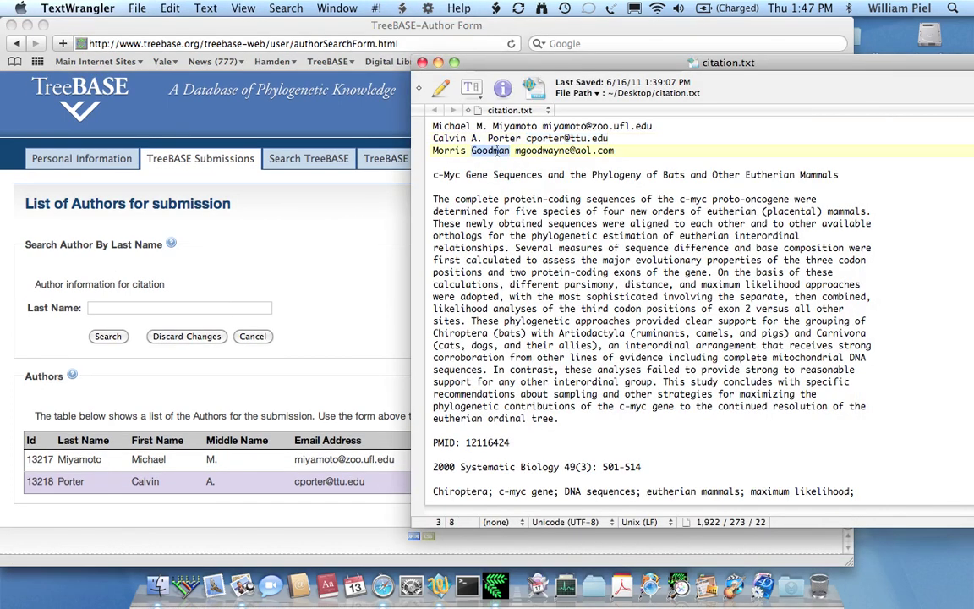
pyautogui.click(203, 248)
pyautogui.click(93, 308)
pyautogui.press('super+v')
pyautogui.click(105, 337)
pyautogui.scroll(-1, 460, 322)
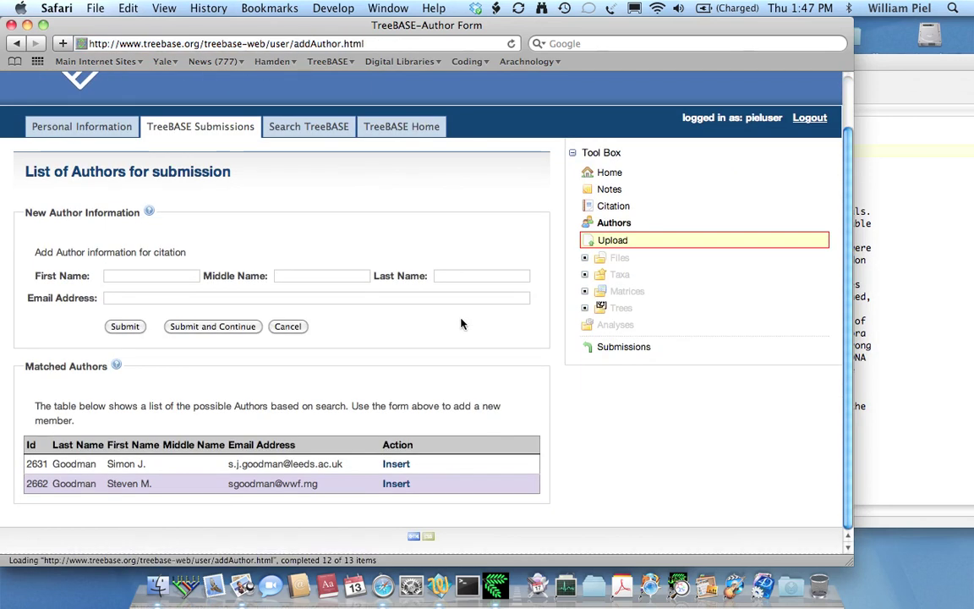
# Step: Enter the third author's last name and first name in the new author form
pyautogui.click(947, 312)
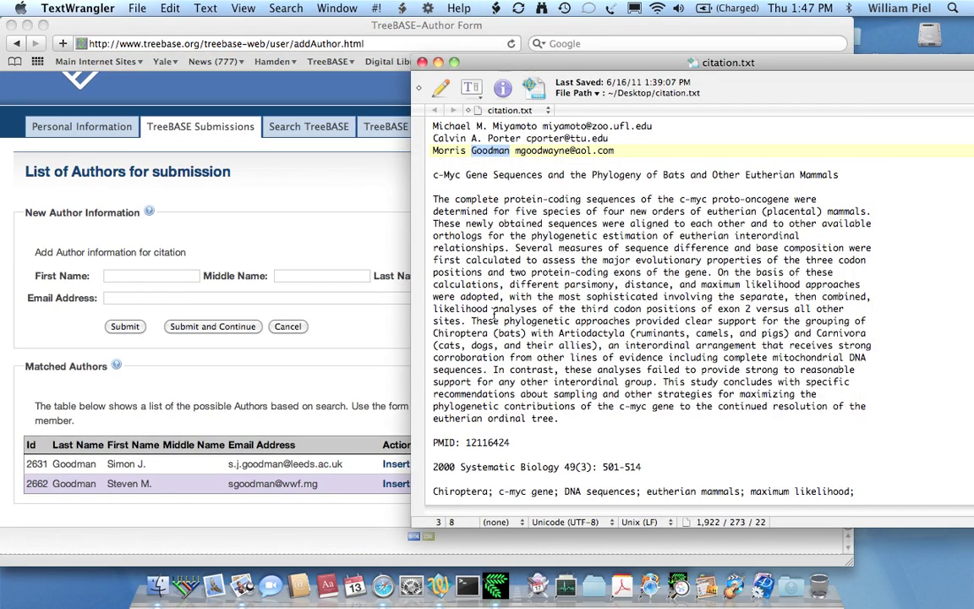
pyautogui.click(71, 292)
pyautogui.click(455, 275)
pyautogui.press('super+v')
pyautogui.click(147, 277)
pyautogui.write('MO')
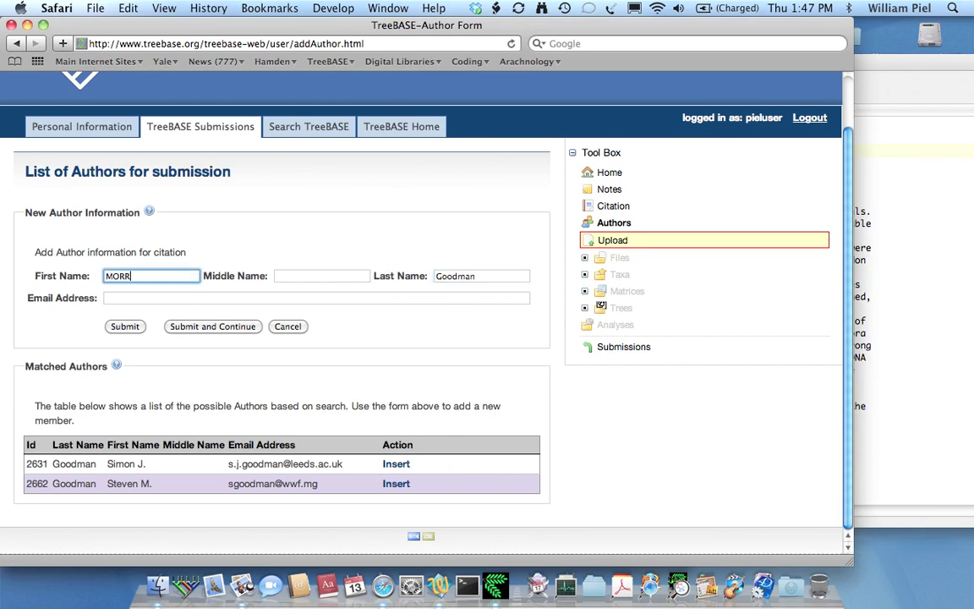
pyautogui.click(321, 275)
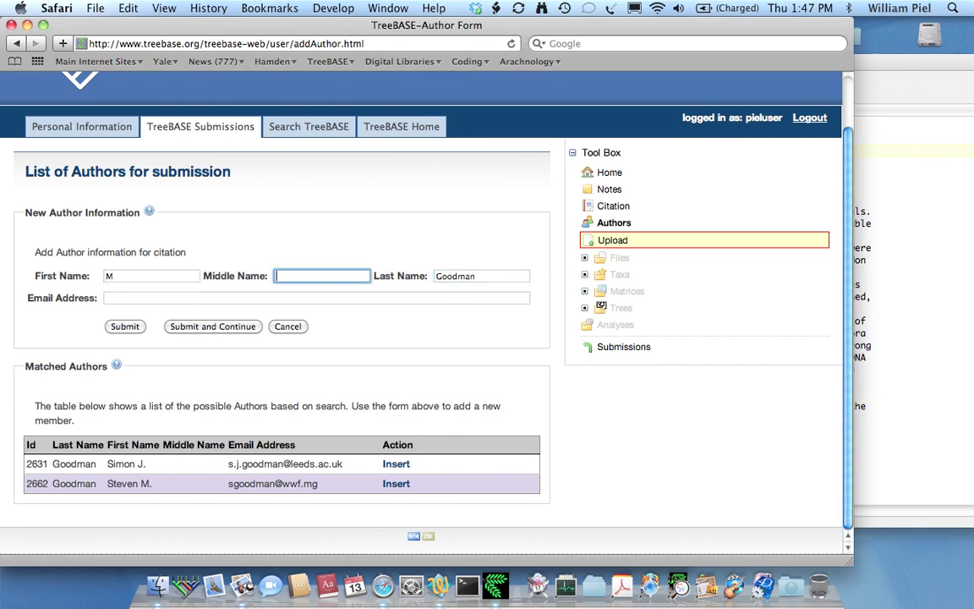
pyautogui.click(124, 272)
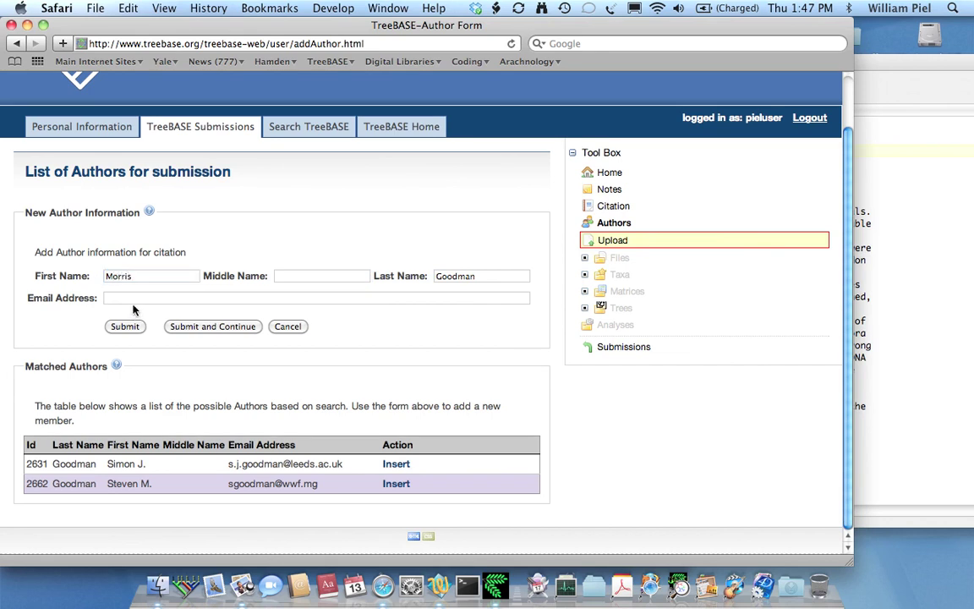
# Step: Paste the third author's e-mail address and submit the author
pyautogui.click(871, 203)
pyautogui.moveTo(514, 150); pyautogui.dragTo(659, 150)
pyautogui.press('super+c')
pyautogui.click(180, 301)
pyautogui.click(180, 298)
pyautogui.press('super+v')
pyautogui.click(109, 328)
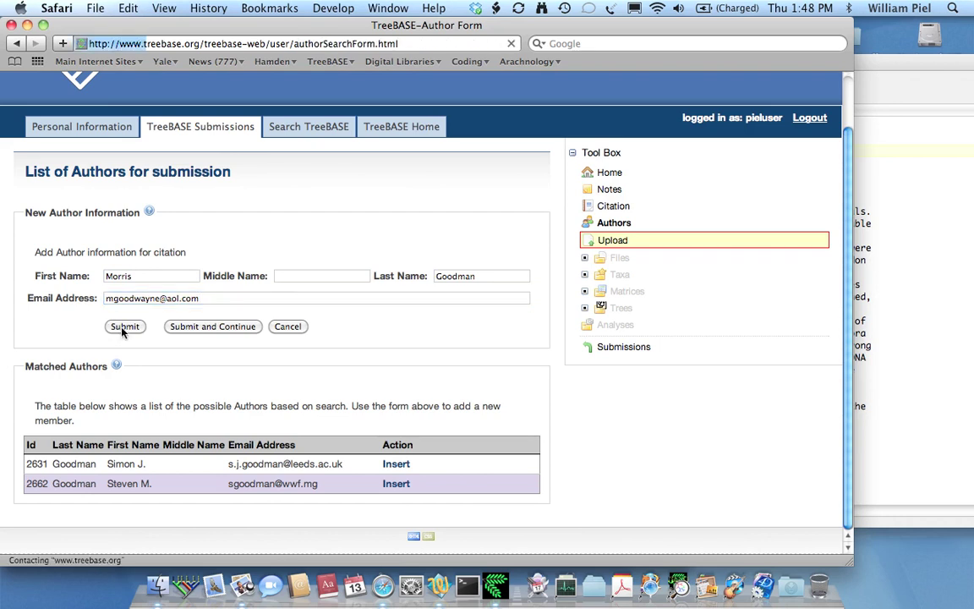
pyautogui.scroll(-2, 519, 345)
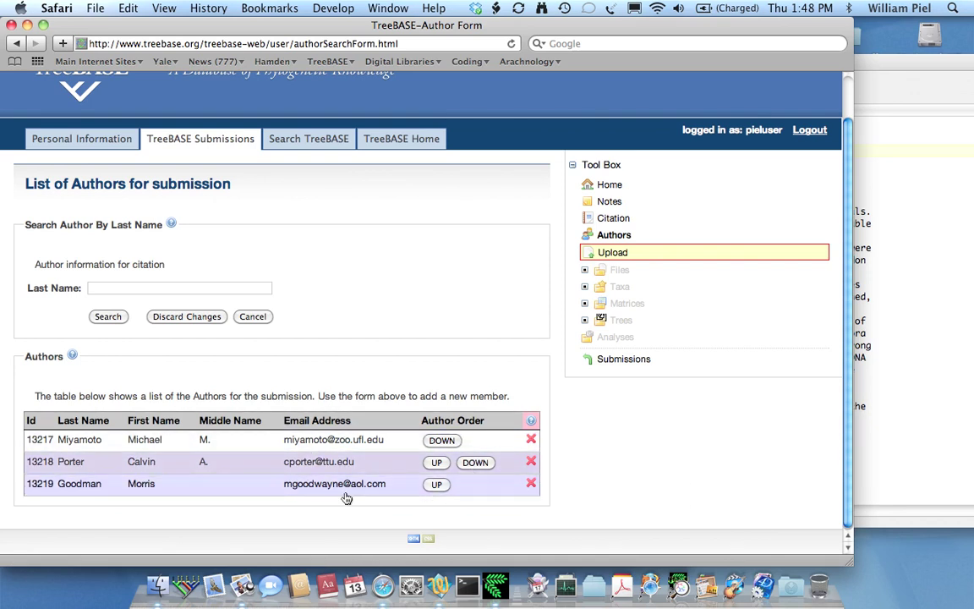
# Step: Review the study summary's three-author citation, Systematic Biology 49(3): 501-514, and abstract
pyautogui.click(610, 187)
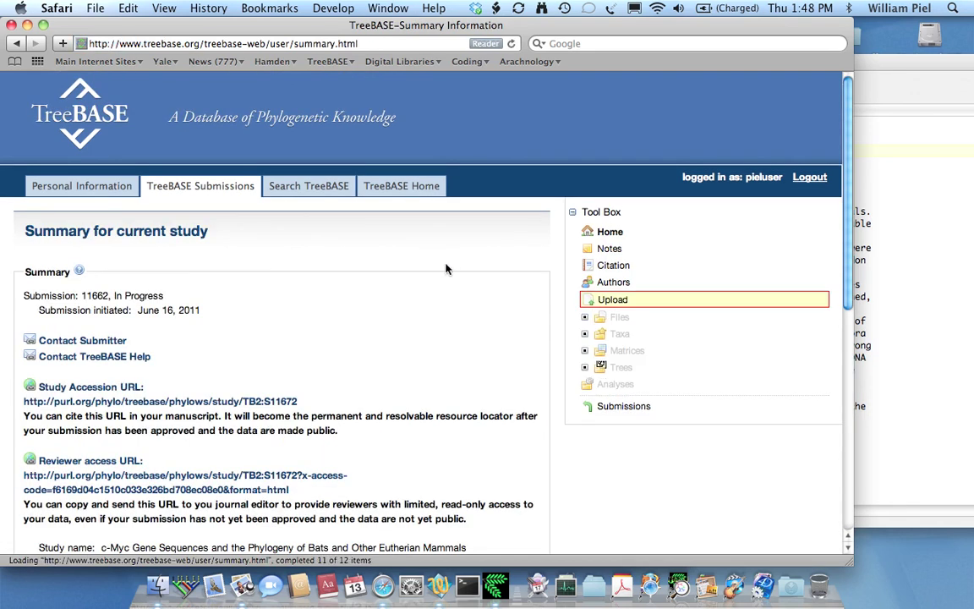
pyautogui.scroll(-6, 274, 377)
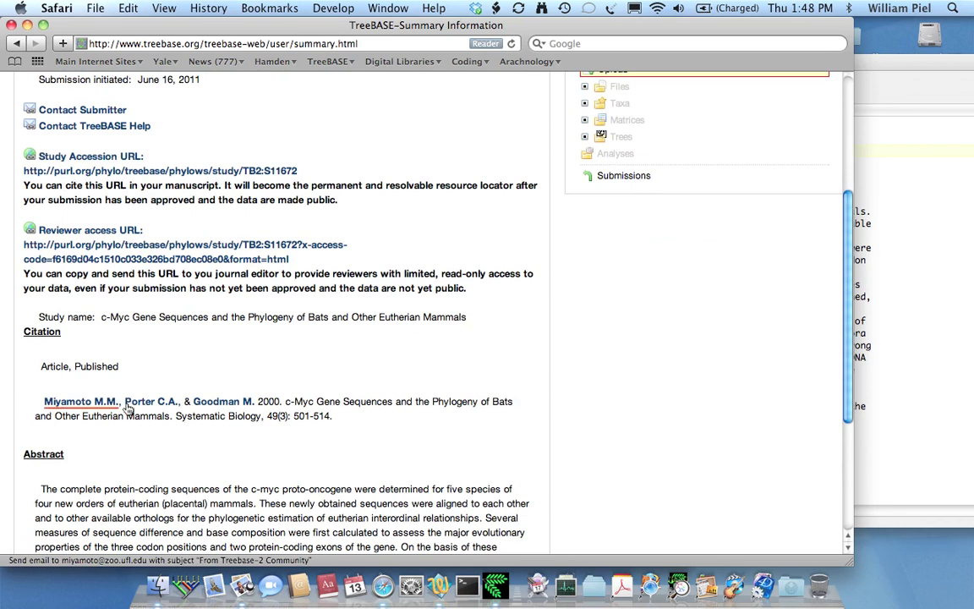
pyautogui.tripleClick(91, 403)
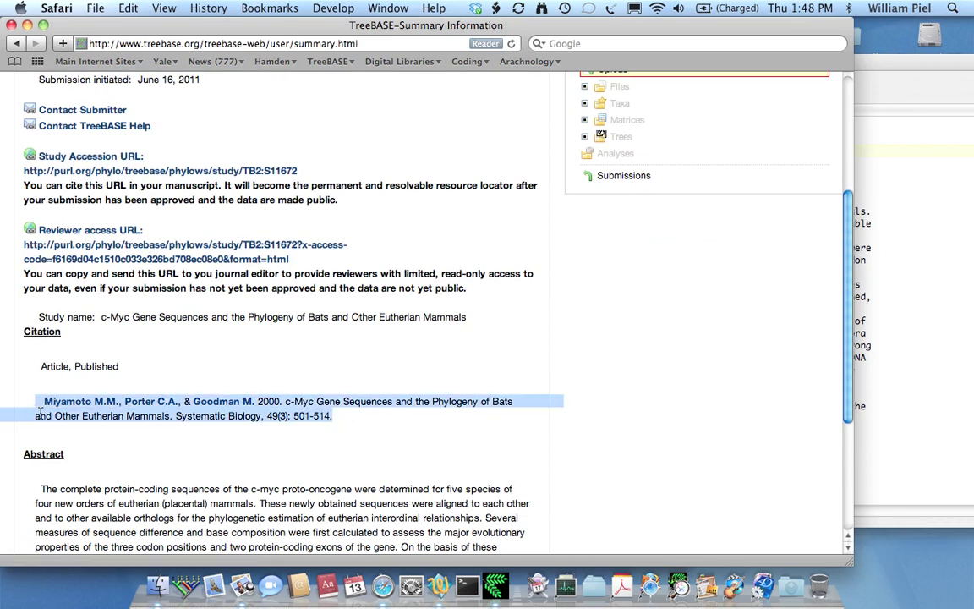
pyautogui.click(403, 407)
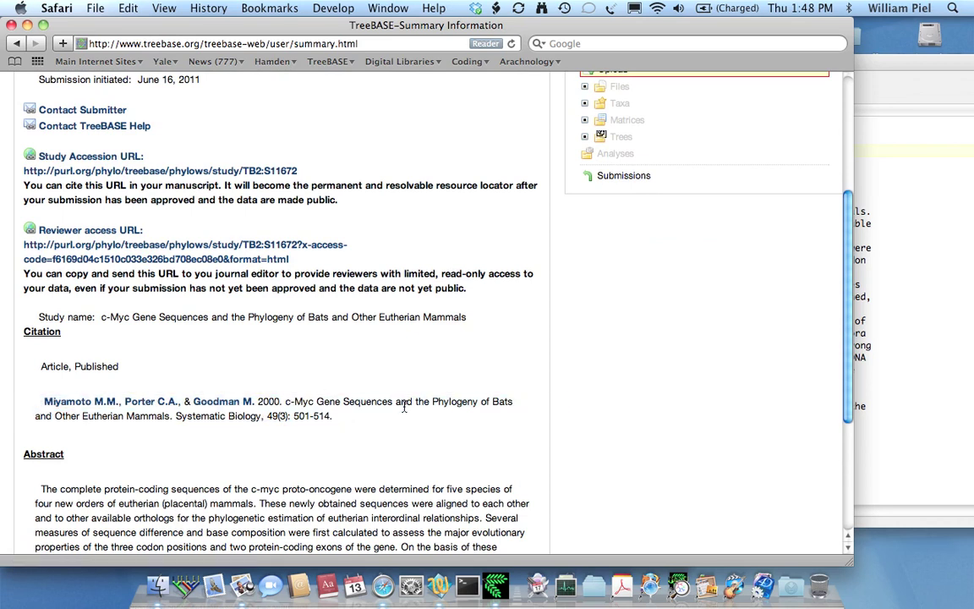
pyautogui.scroll(-3, 403, 407)
pyautogui.scroll(-3, 403, 407)
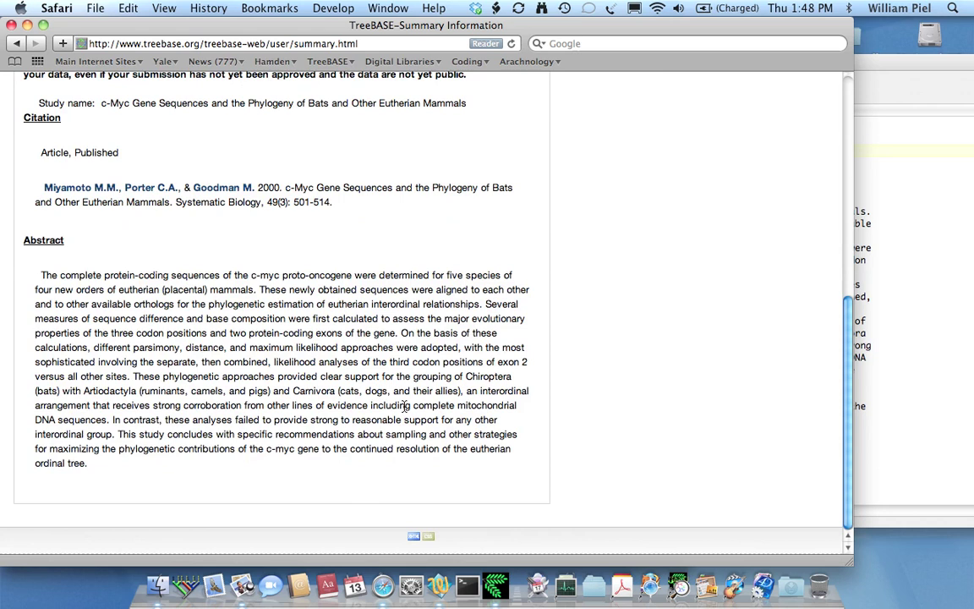
pyautogui.scroll(13, 383, 289)
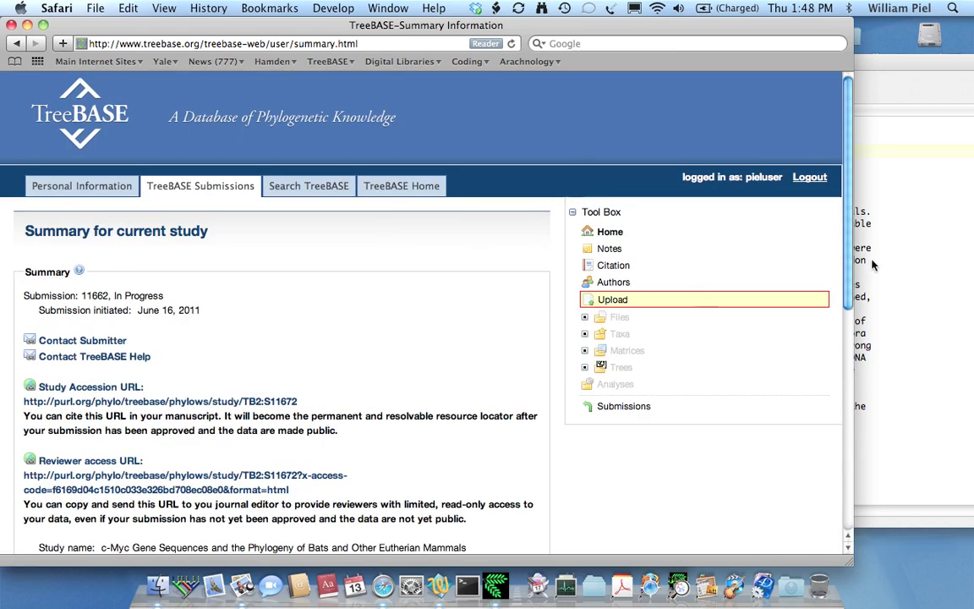
# Step: Upload Miyamoto.nex from the Desktop as the submission's NEXUS file
pyautogui.click(613, 301)
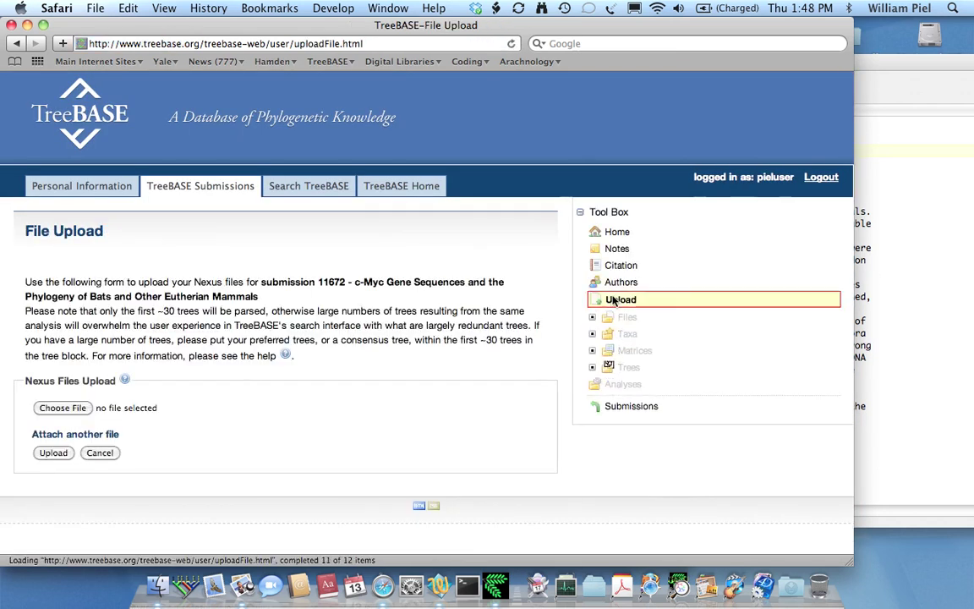
pyautogui.click(62, 408)
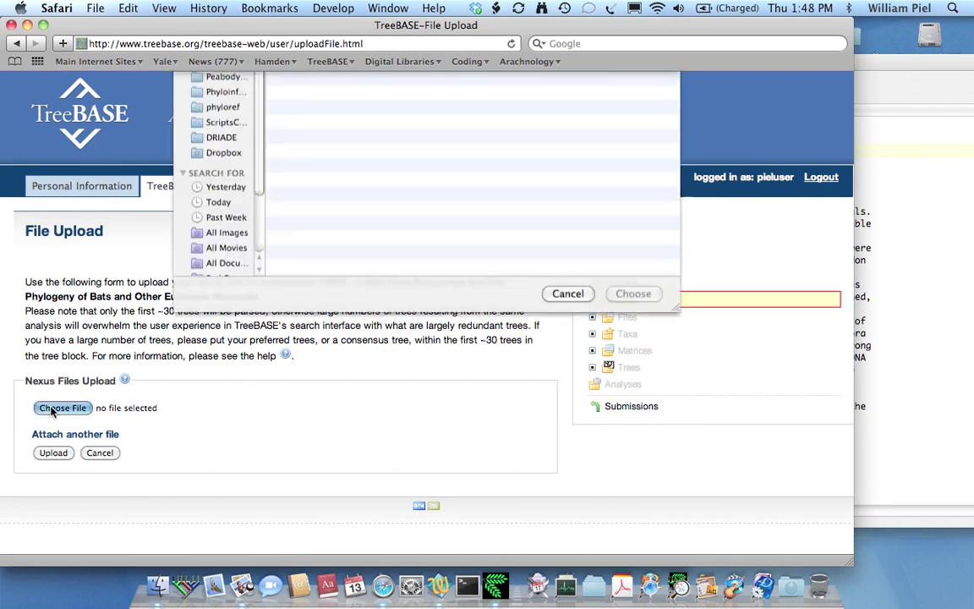
pyautogui.click(324, 125)
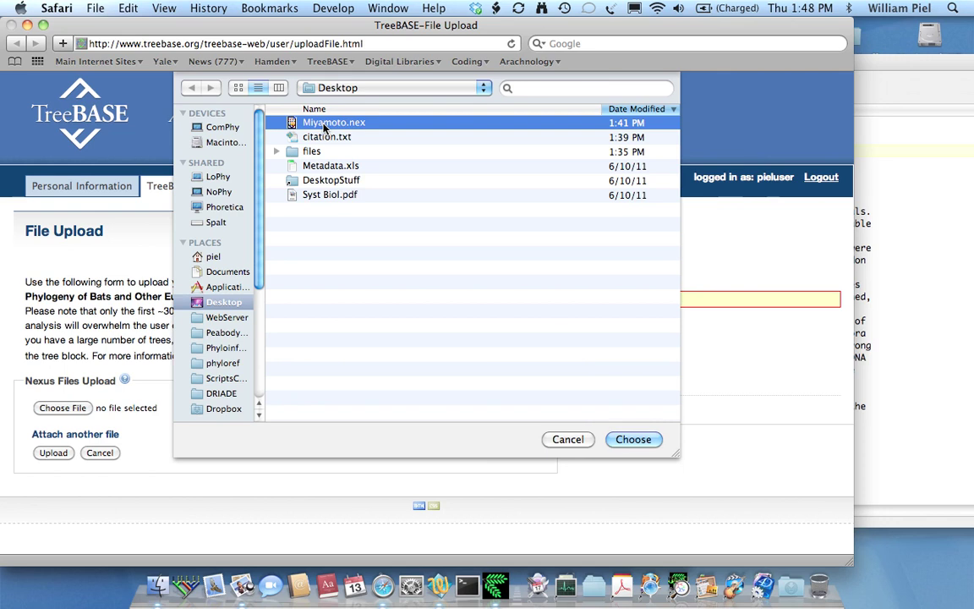
pyautogui.click(636, 439)
pyautogui.click(53, 454)
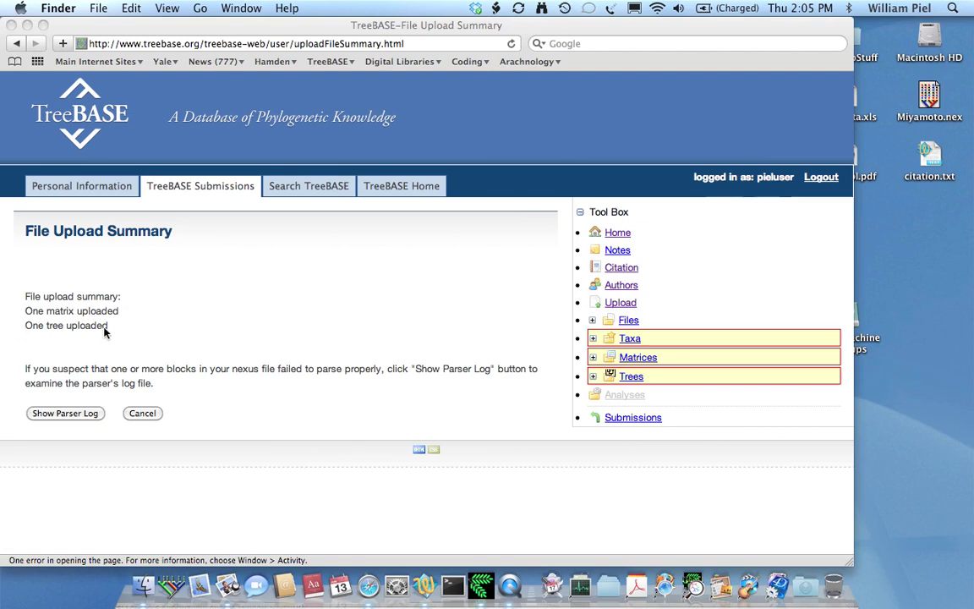
# Step: Display the Miyamoto.nex parser log and read through its blocks and ignored Mesquite commands
pyautogui.click(179, 31)
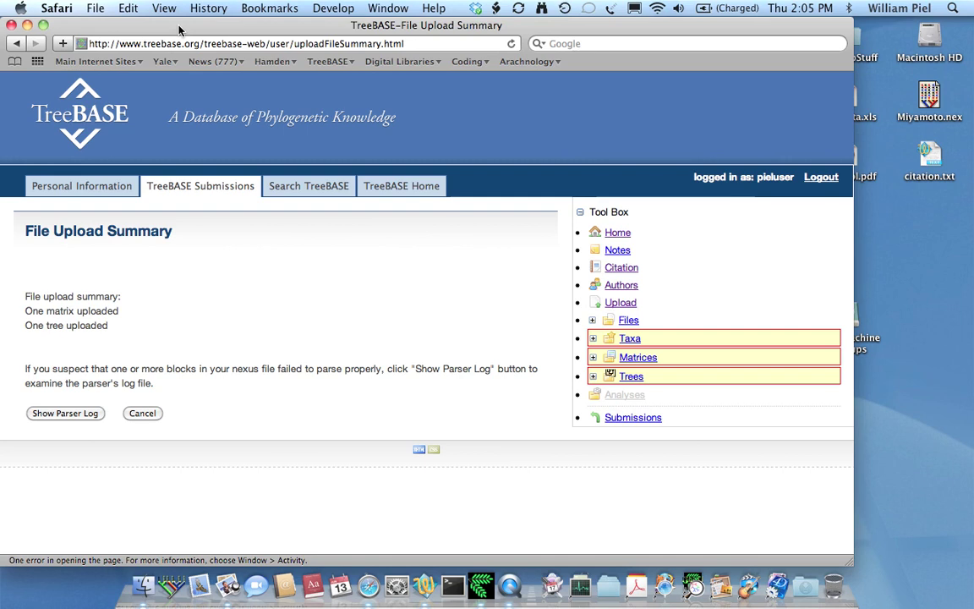
pyautogui.click(78, 413)
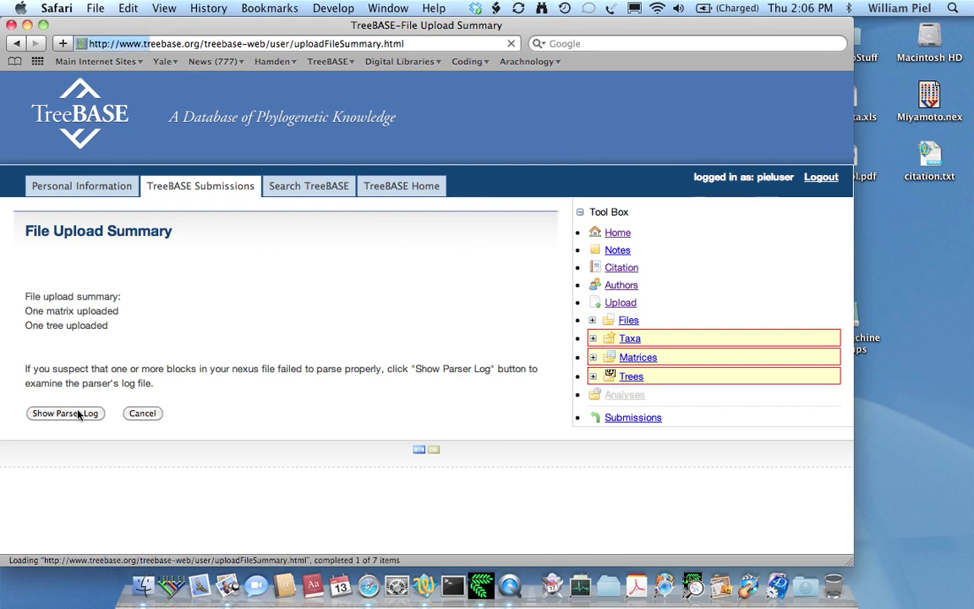
pyautogui.scroll(-3, 325, 385)
pyautogui.scroll(-10, 325, 385)
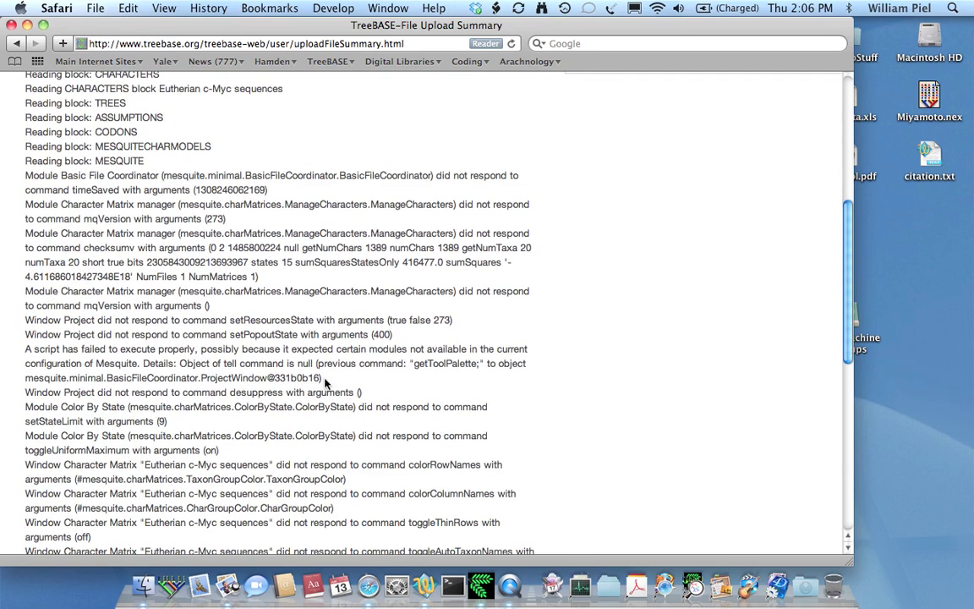
pyautogui.scroll(-10, 325, 384)
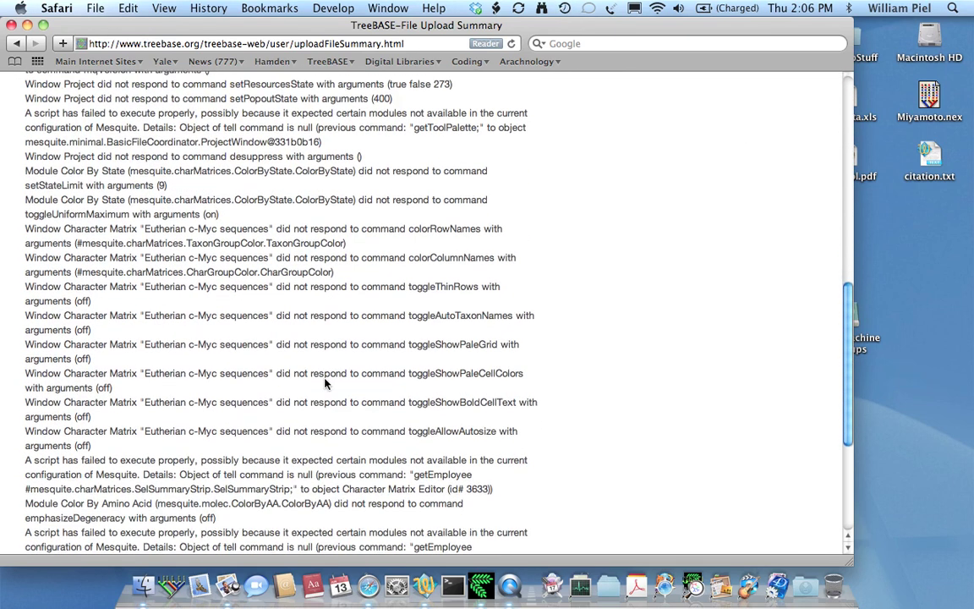
pyautogui.scroll(-8, 325, 384)
pyautogui.scroll(20, 325, 384)
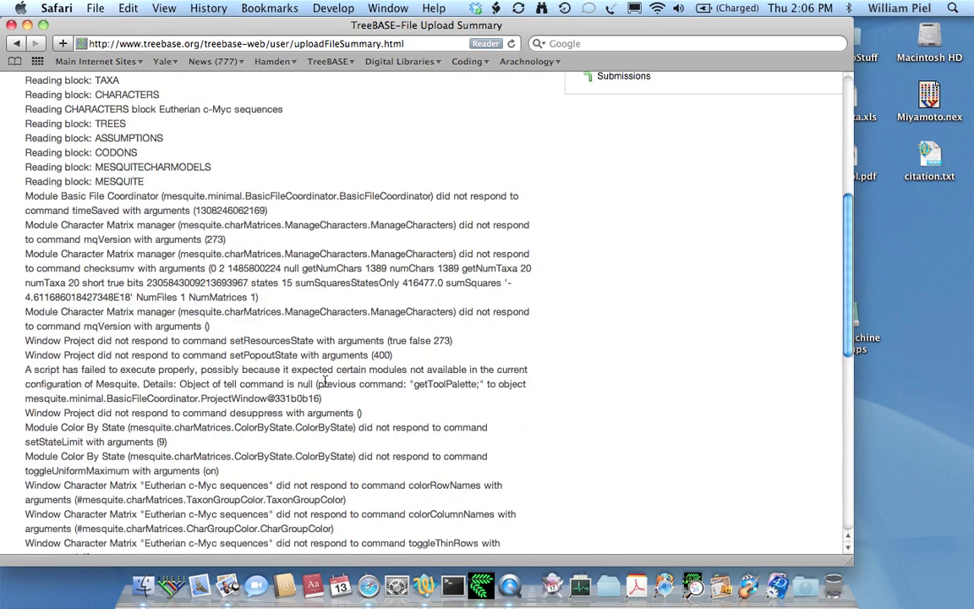
pyautogui.scroll(6, 325, 381)
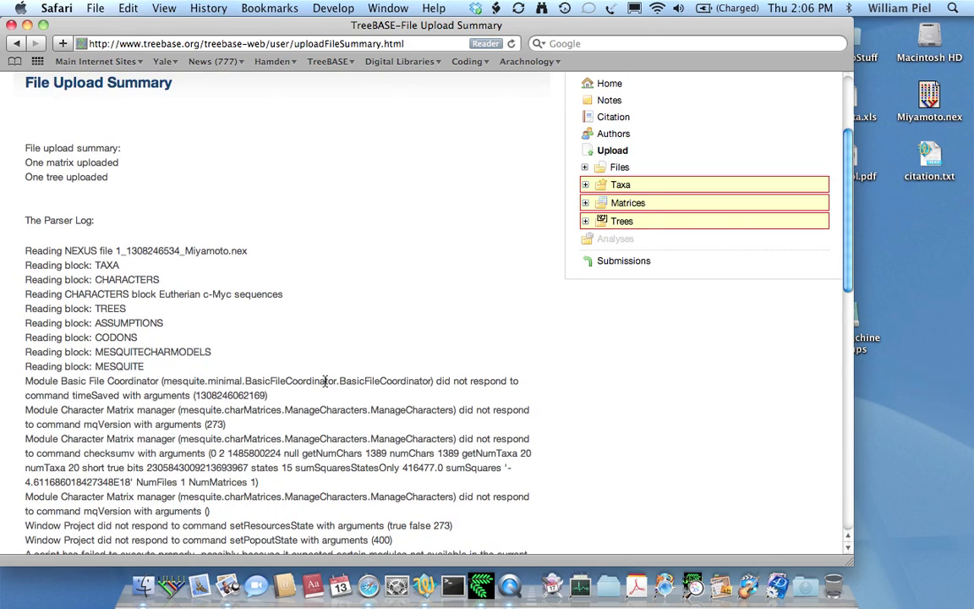
pyautogui.scroll(5, 326, 382)
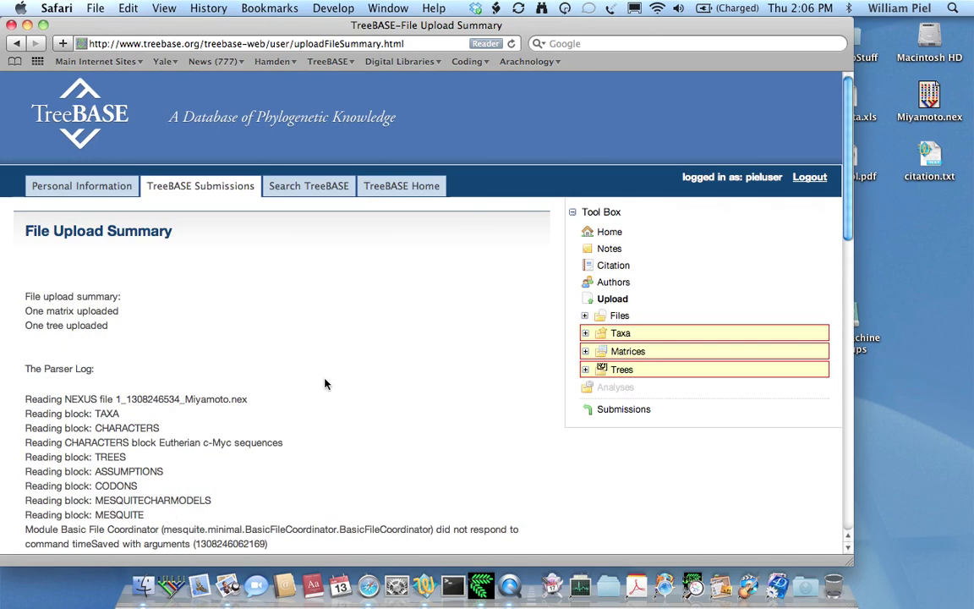
# Step: Check the Eutherian c-Myc sequences matrix and c-Myc ML analysis tree block, then go to Analyses
pyautogui.click(624, 352)
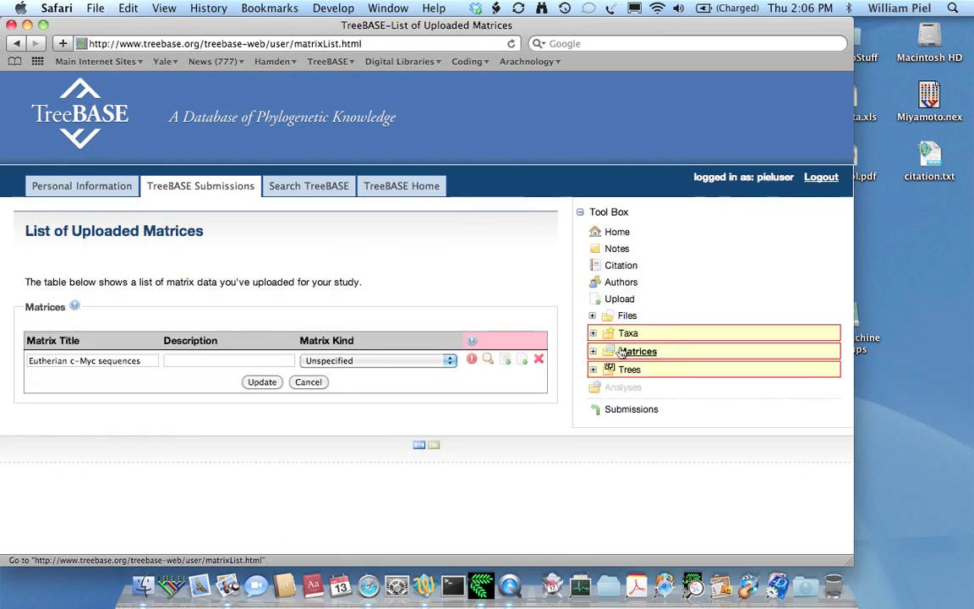
pyautogui.click(630, 370)
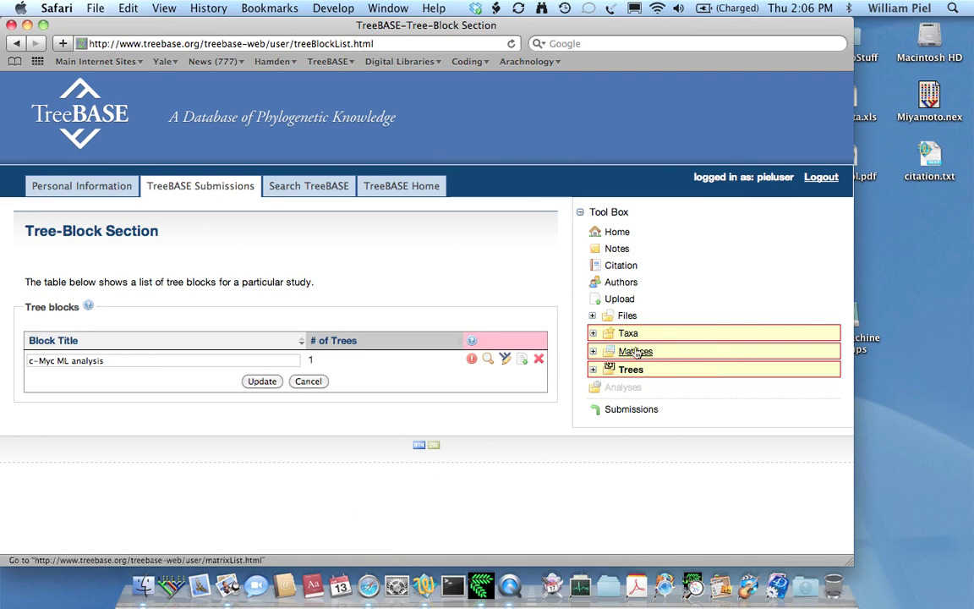
pyautogui.moveTo(635, 353)
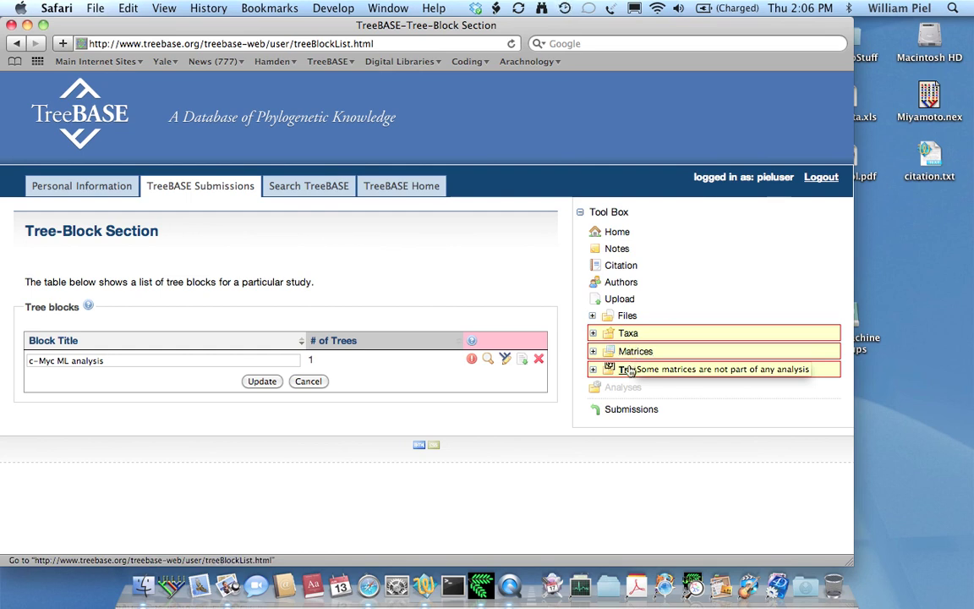
pyautogui.moveTo(629, 372)
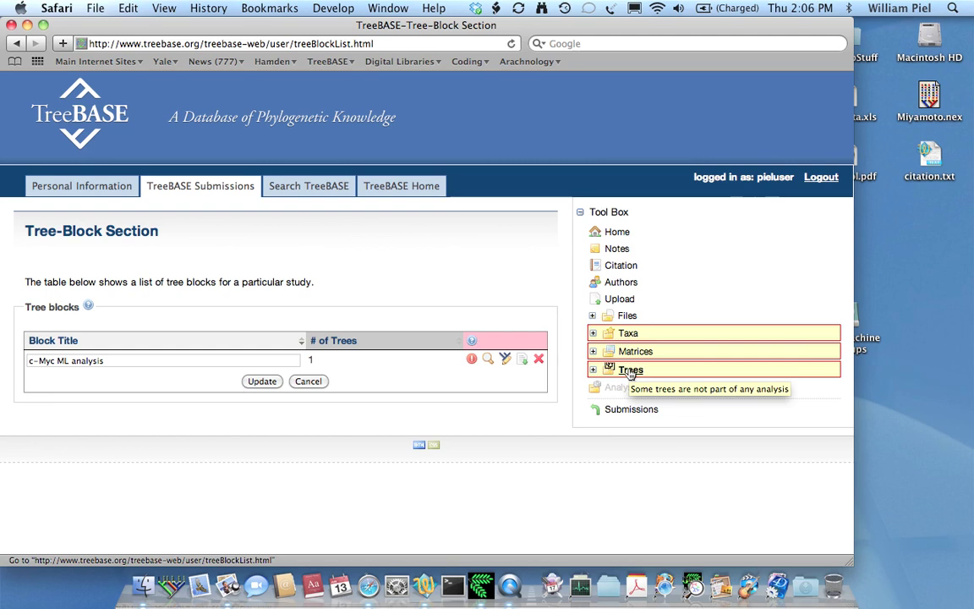
pyautogui.moveTo(618, 389)
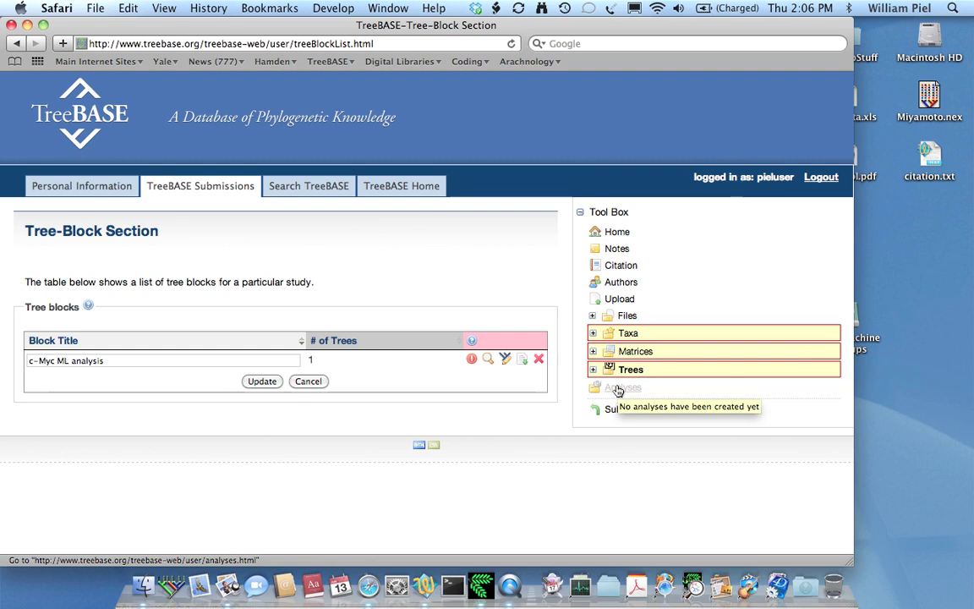
pyautogui.click(618, 389)
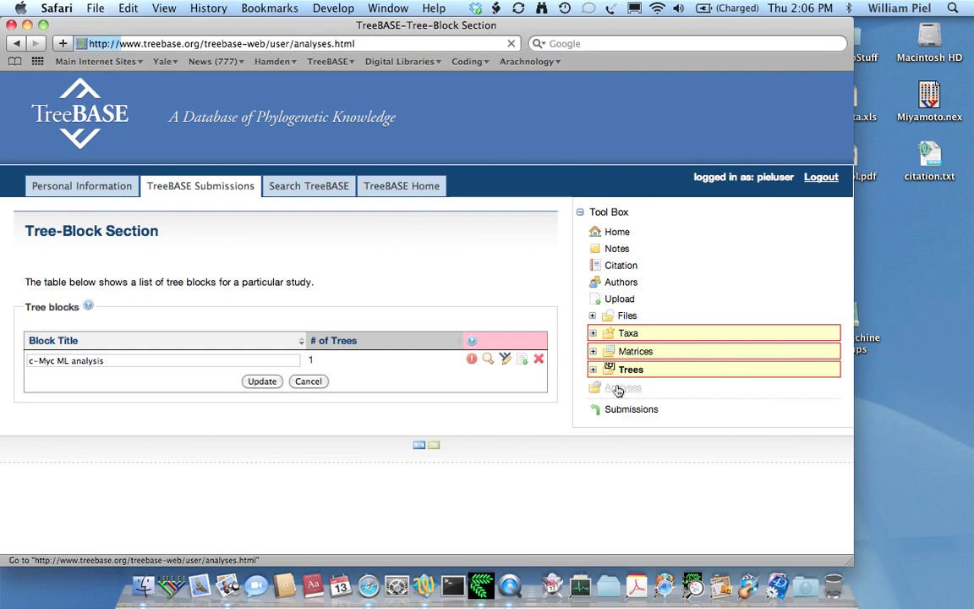